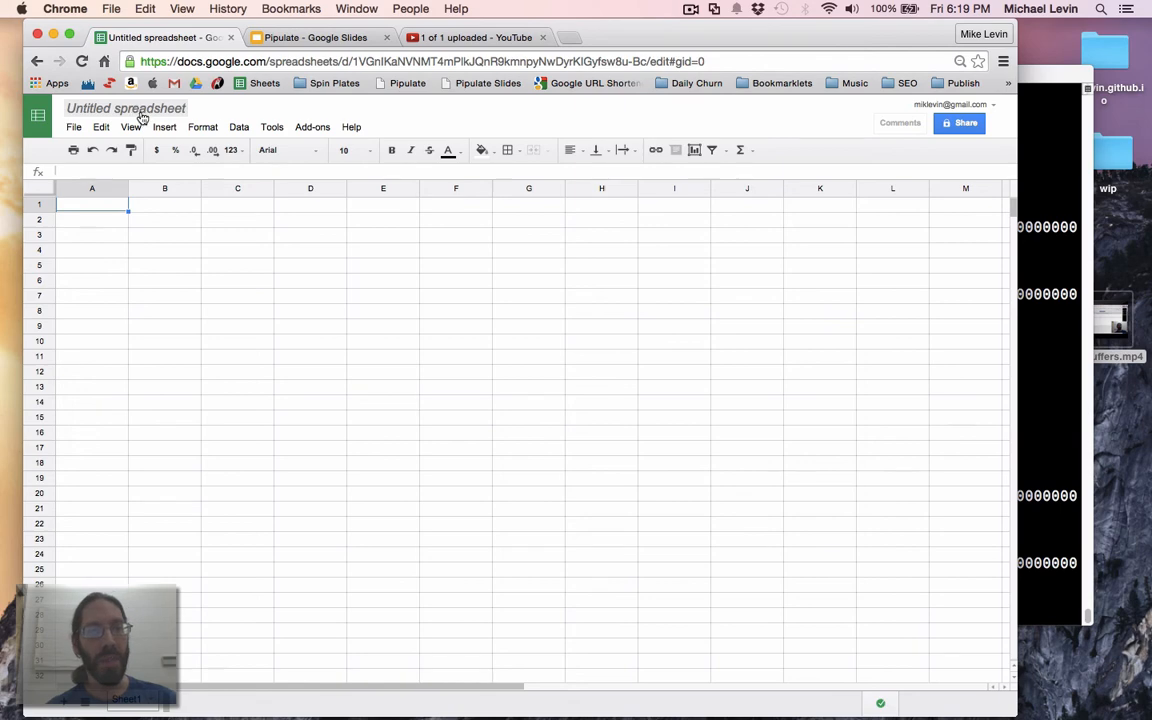
Step: Rename the untitled spreadsheet as Demo 4 You
click(142, 113)
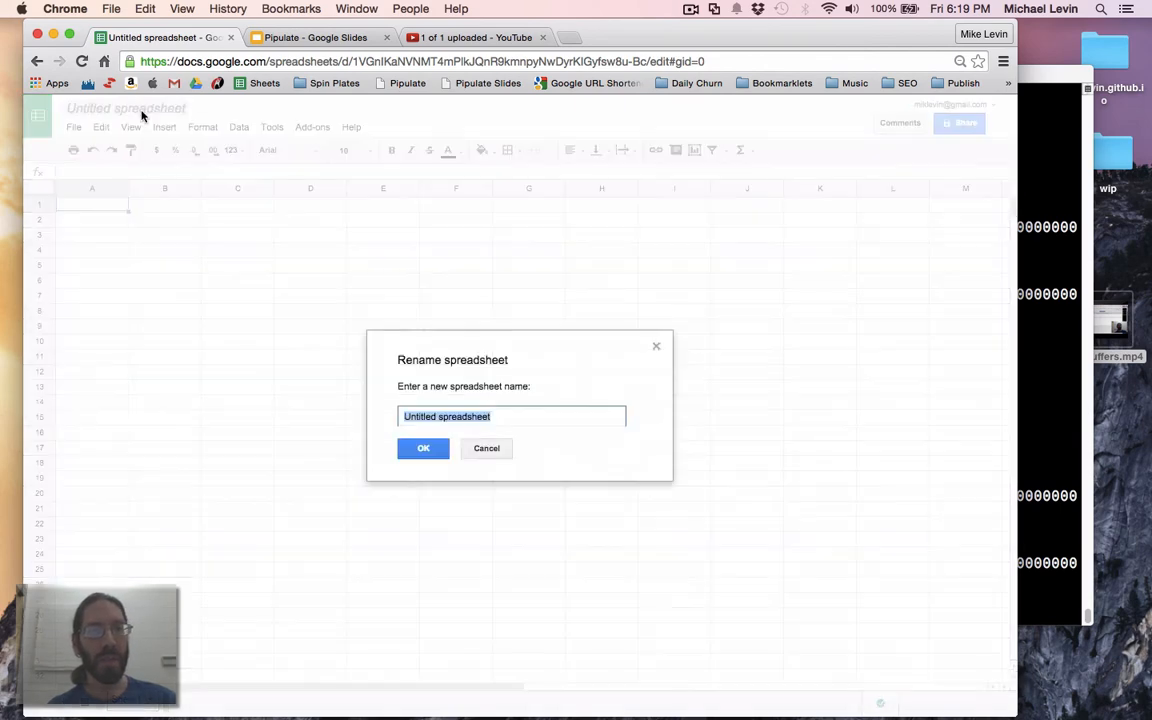
text(Demo)
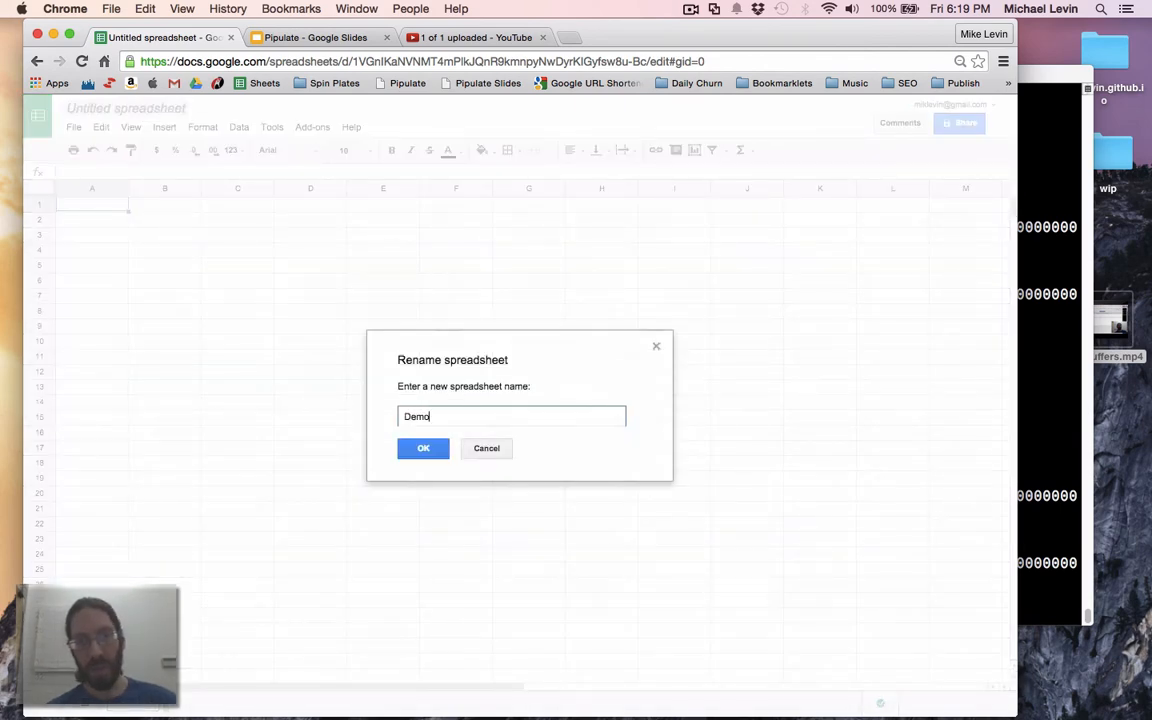
text( 4 You)
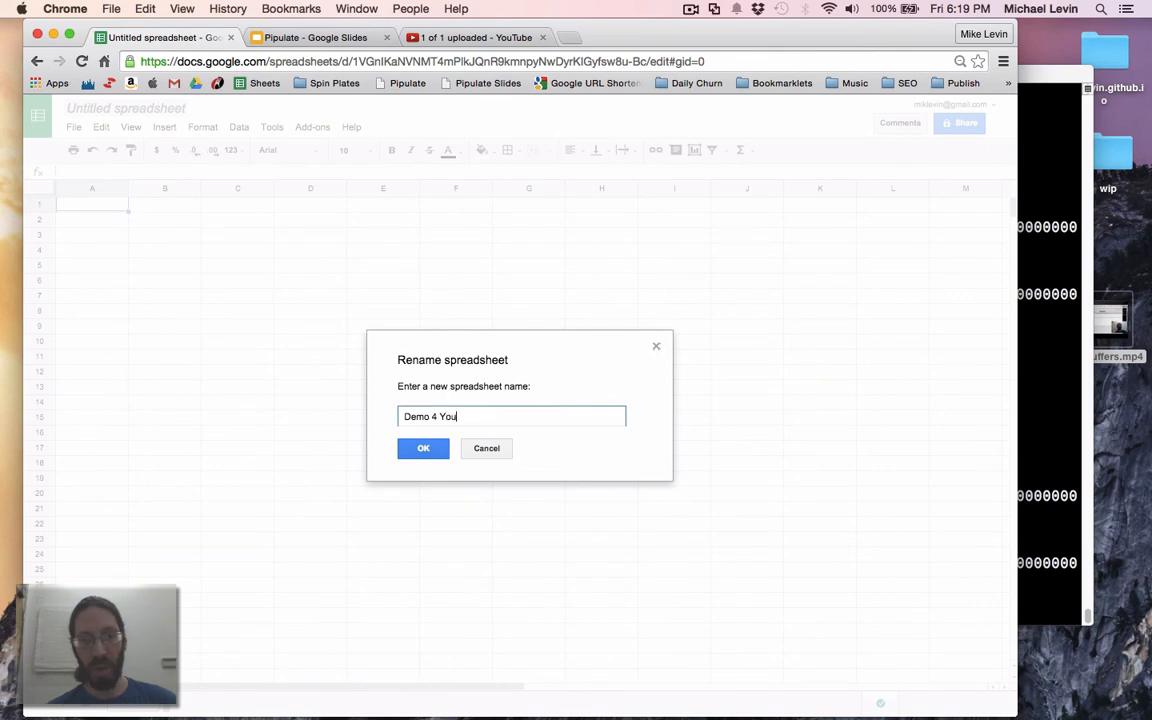
key(Return)
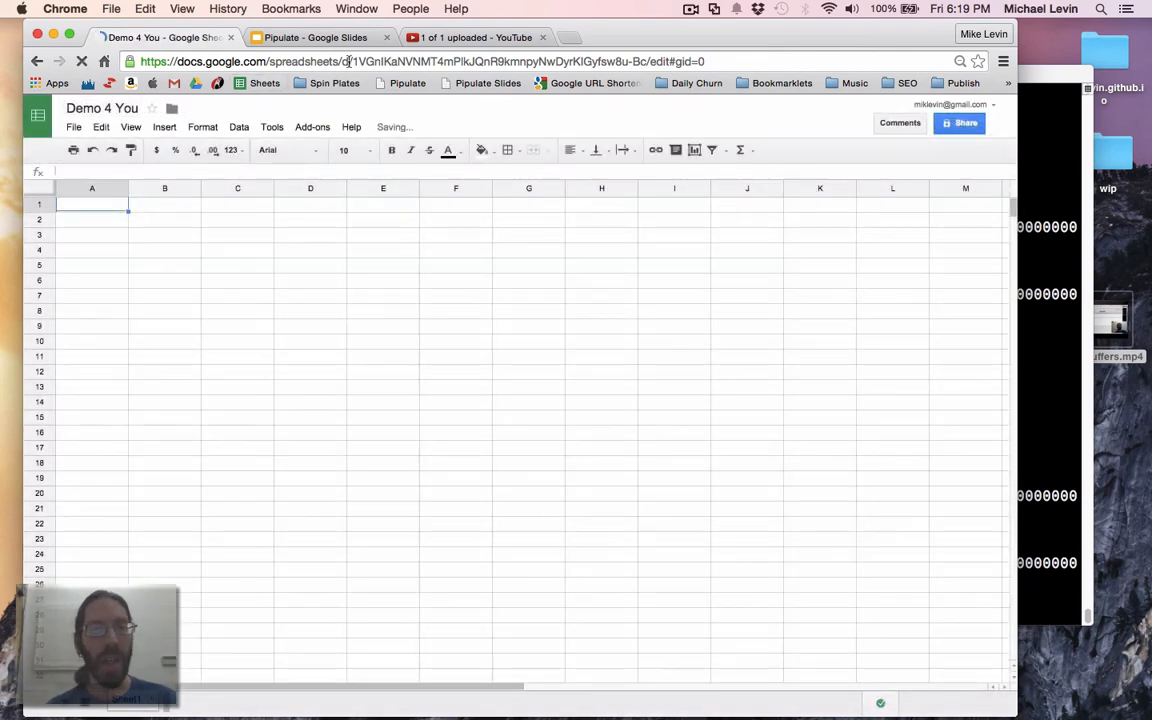
Step: Replace the old Pipulate bookmarklet on the bookmarks bar with a fresh one from pipulate.com
right_click(394, 84)
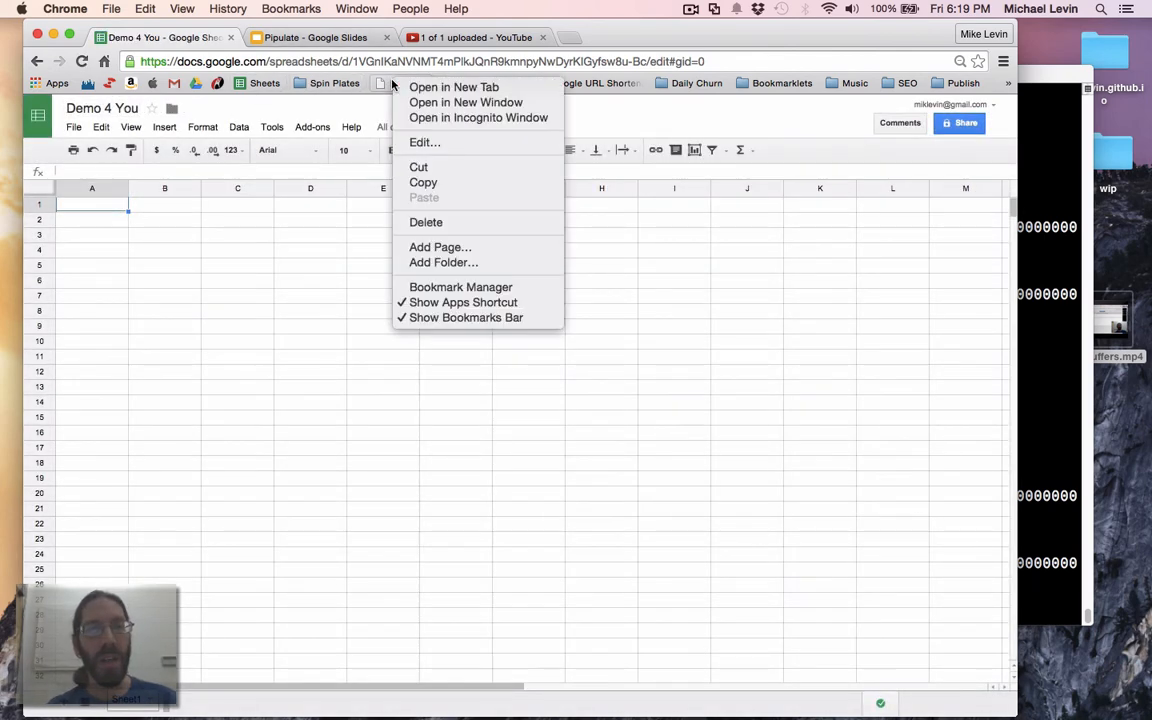
click(454, 222)
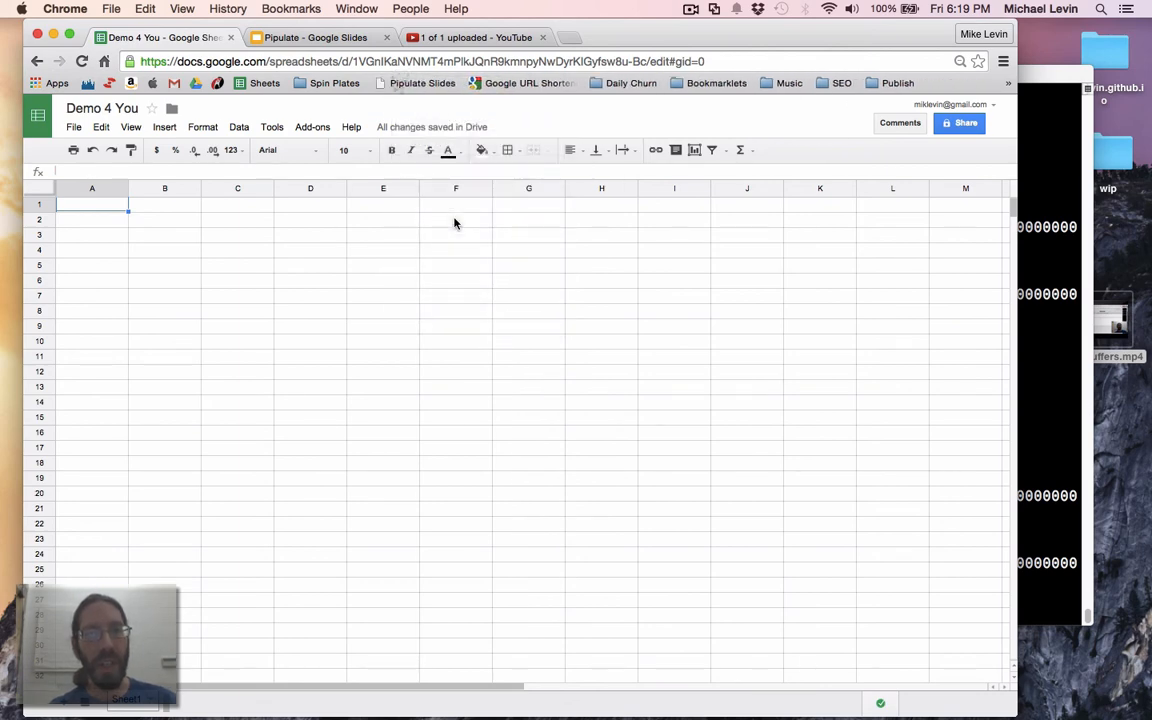
key(super+t)
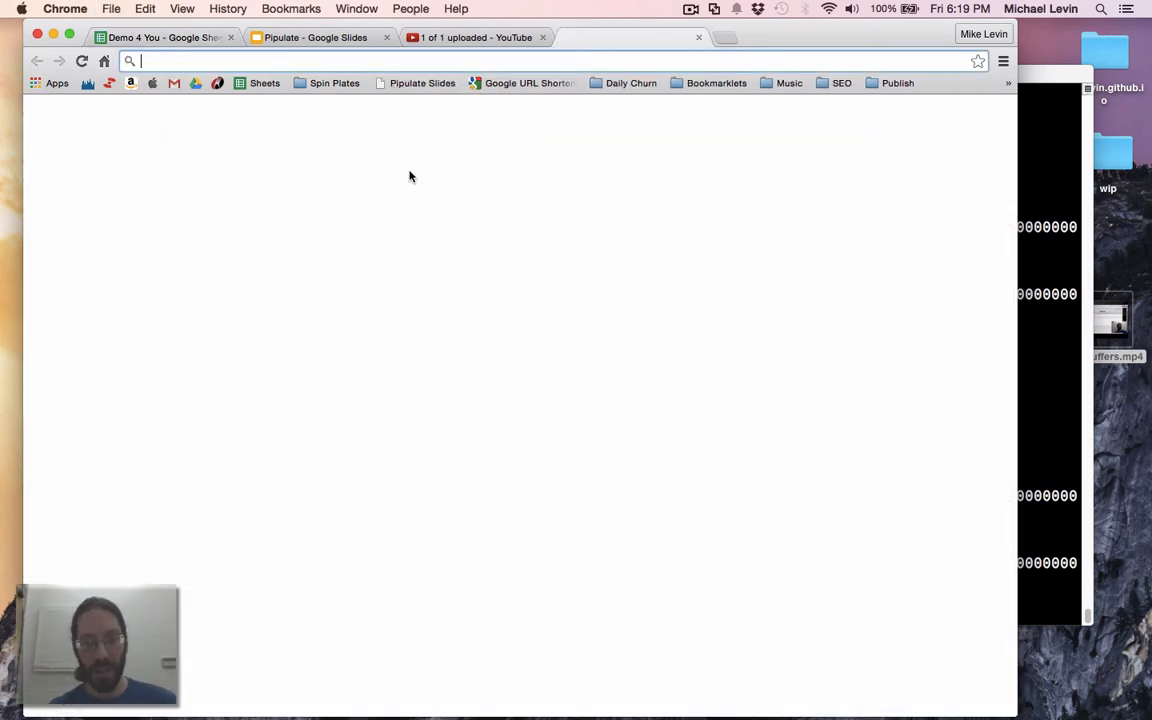
text(pipulate.com)
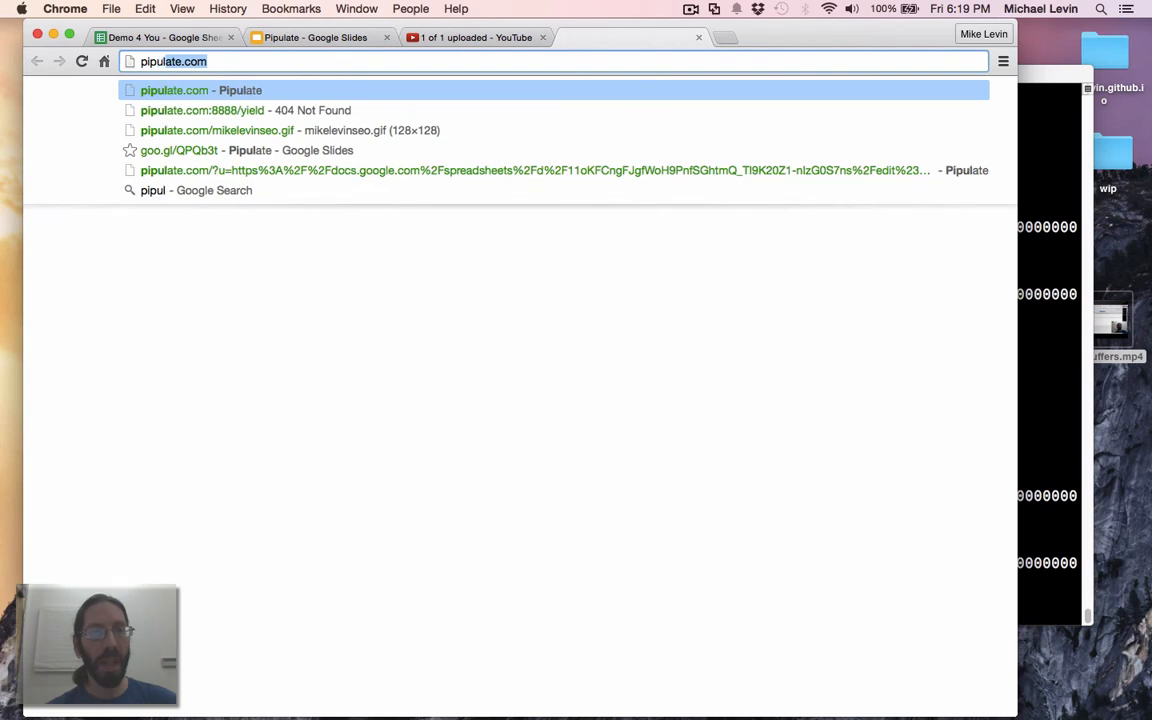
key(Return)
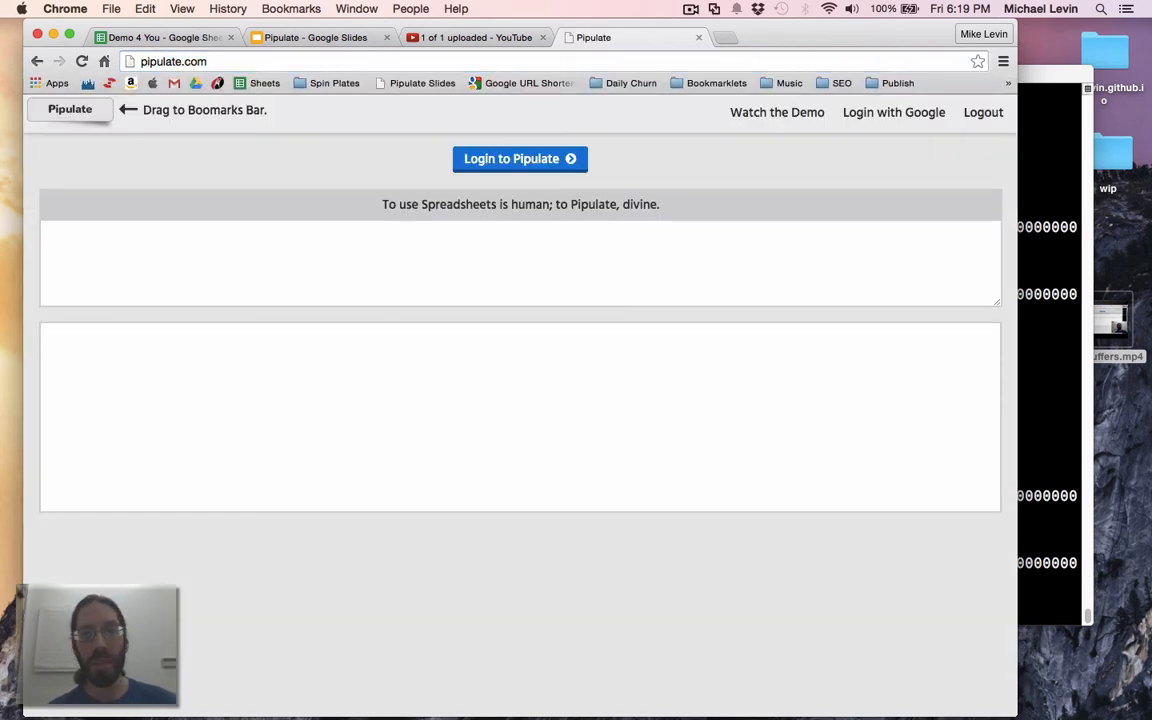
drag(90, 109, 380, 85)
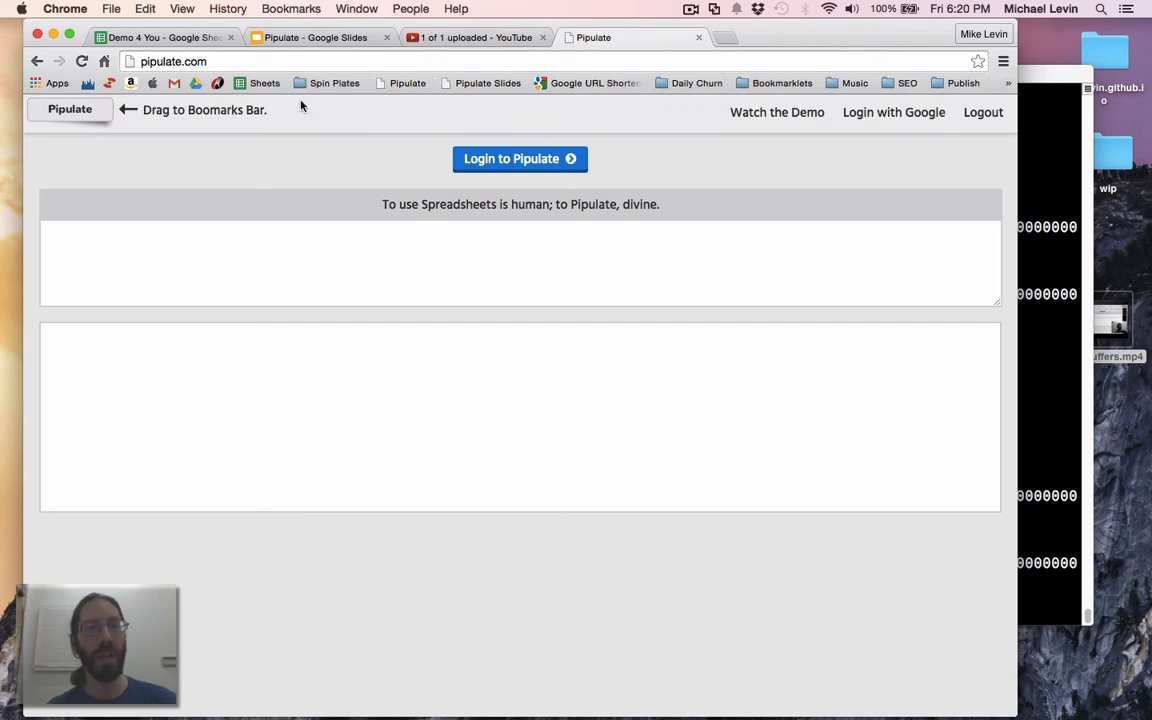
Step: Launch the Pipulate bookmarklet on the Demo 4 You spreadsheet and log in with the Google account, accepting the offline access request
click(192, 38)
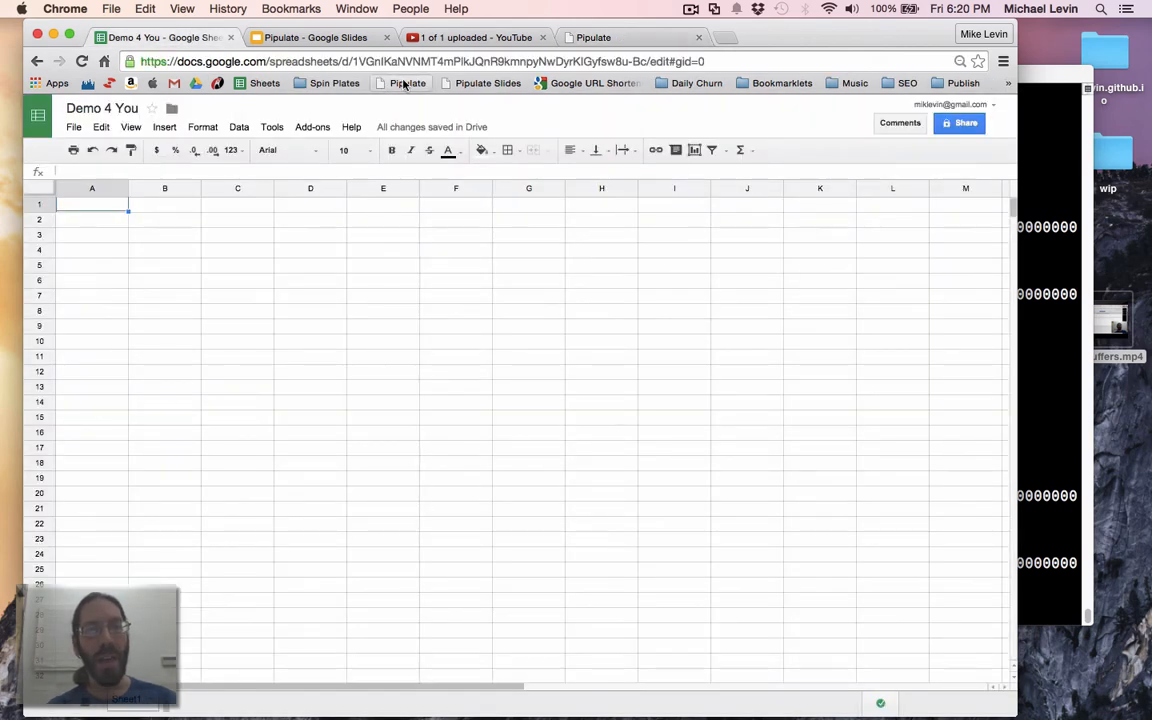
click(405, 83)
drag(352, 28, 879, 93)
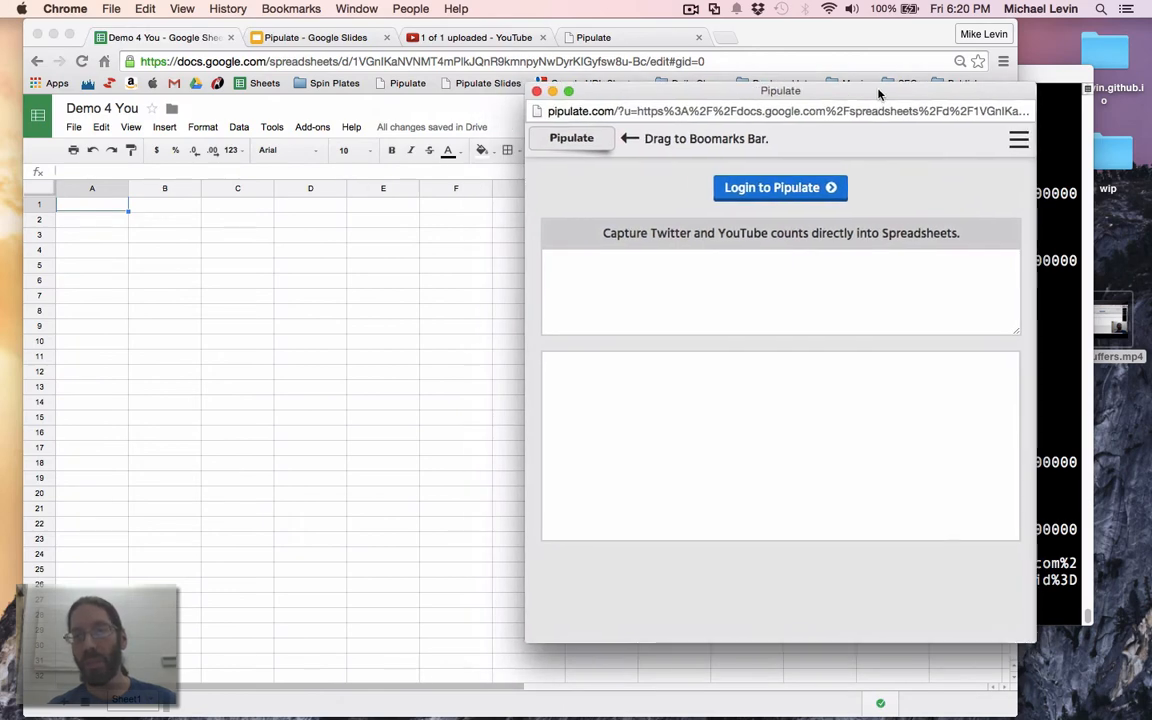
click(797, 188)
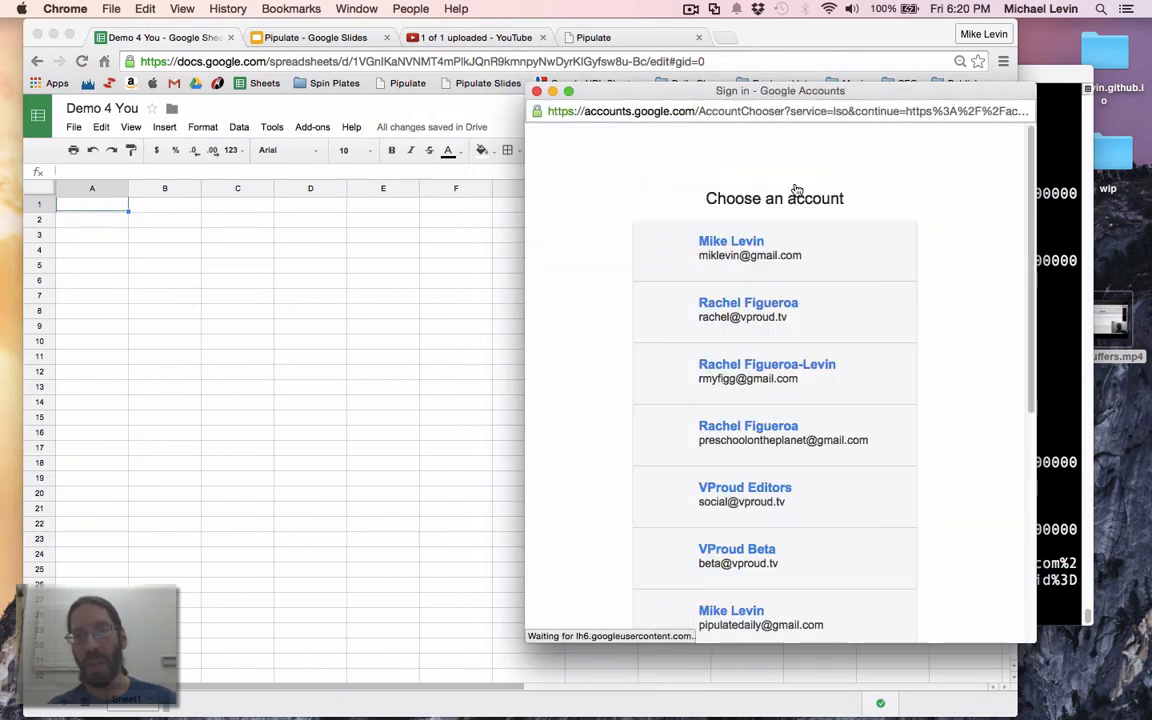
click(743, 252)
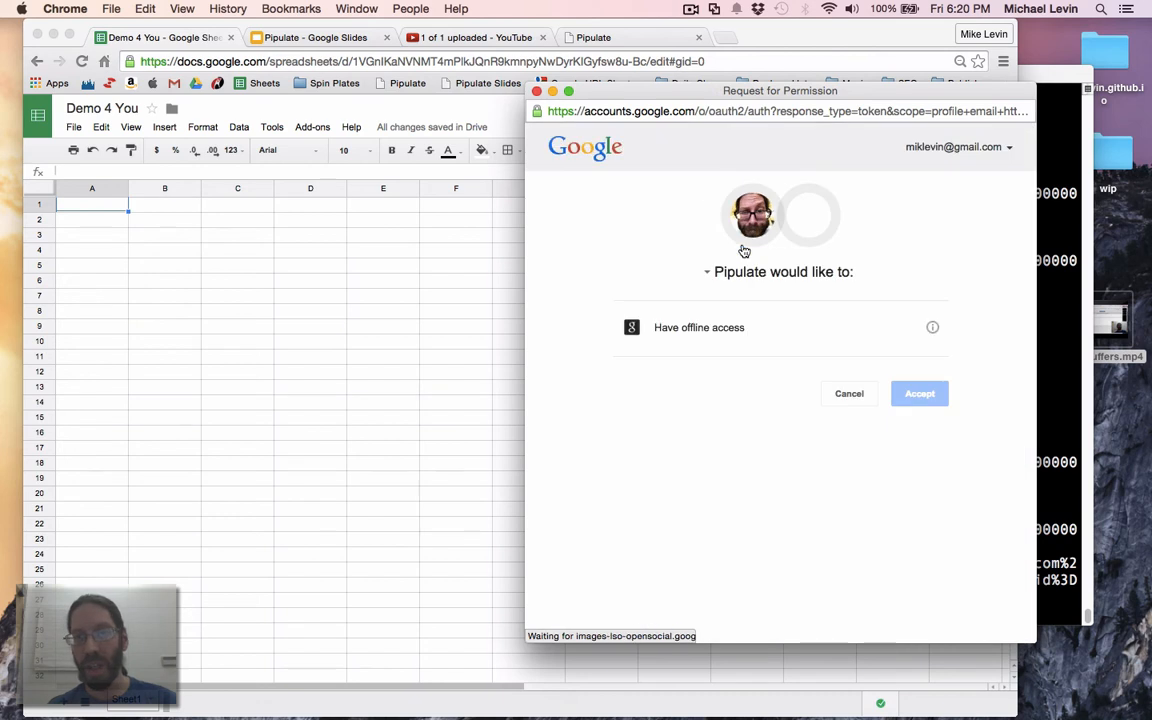
click(928, 396)
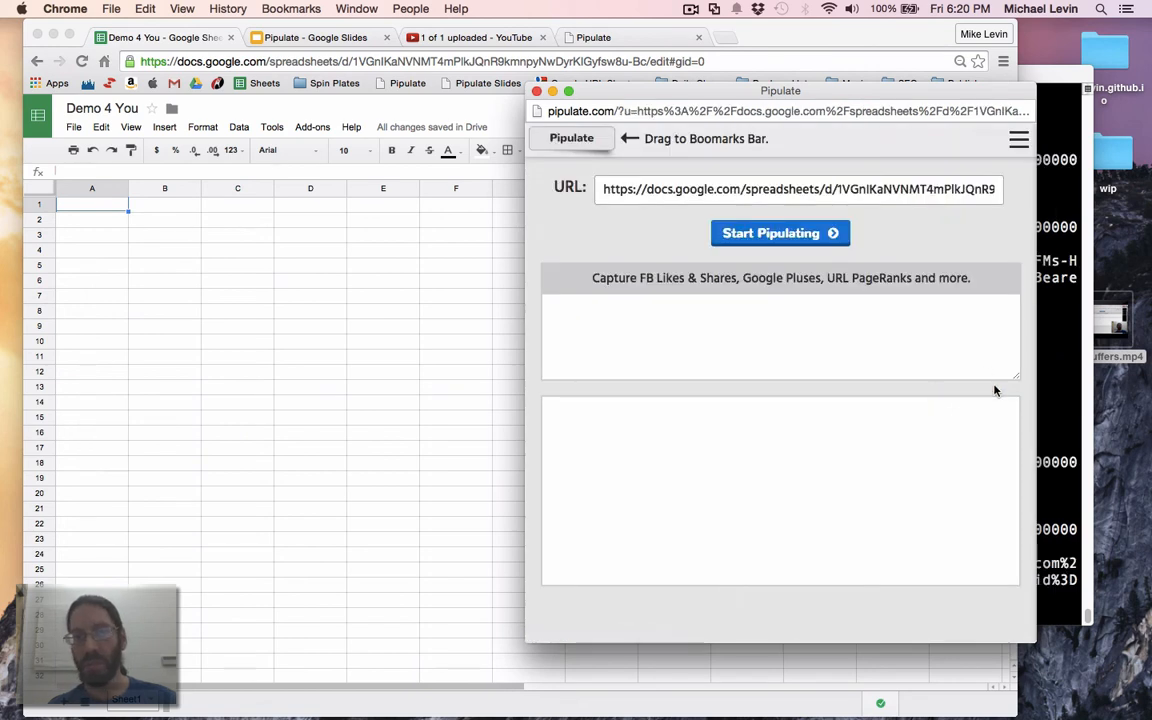
Step: Start pipulating the Demo 4 You spreadsheet and move the Pipulate window aside to uncover more columns
click(775, 233)
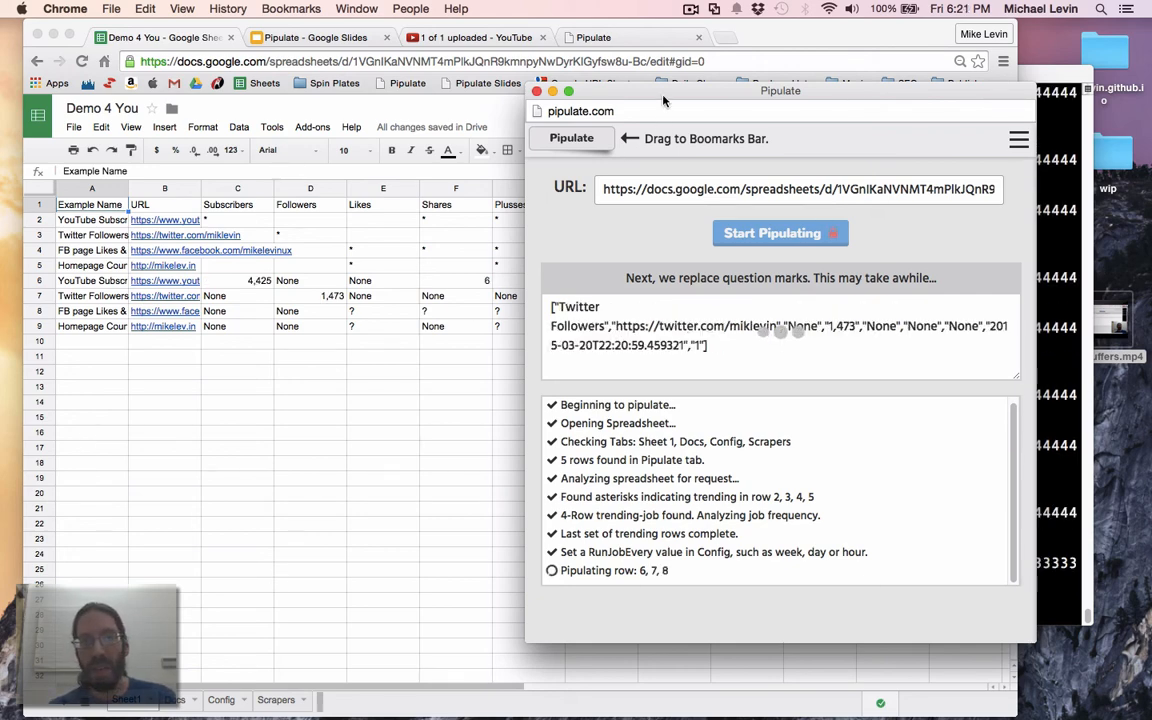
drag(596, 88, 683, 105)
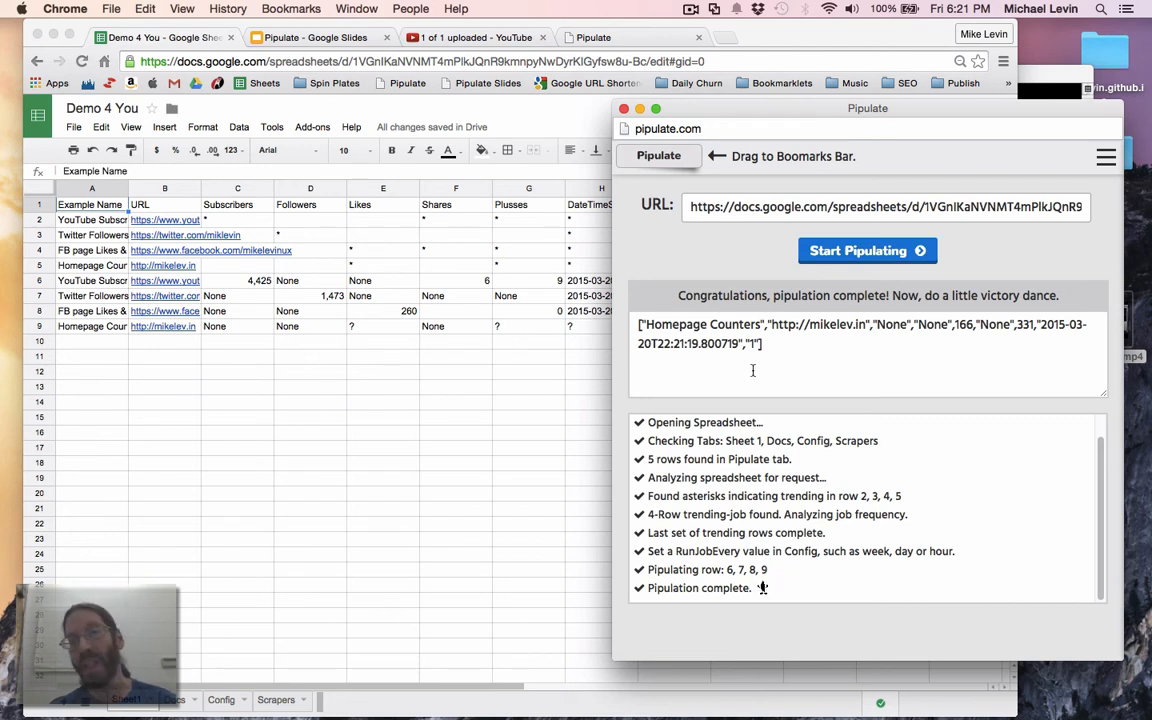
Step: Run Pipulate on the spreadsheet again, closing its window and relaunching the bookmarklet for a fresh start
click(846, 256)
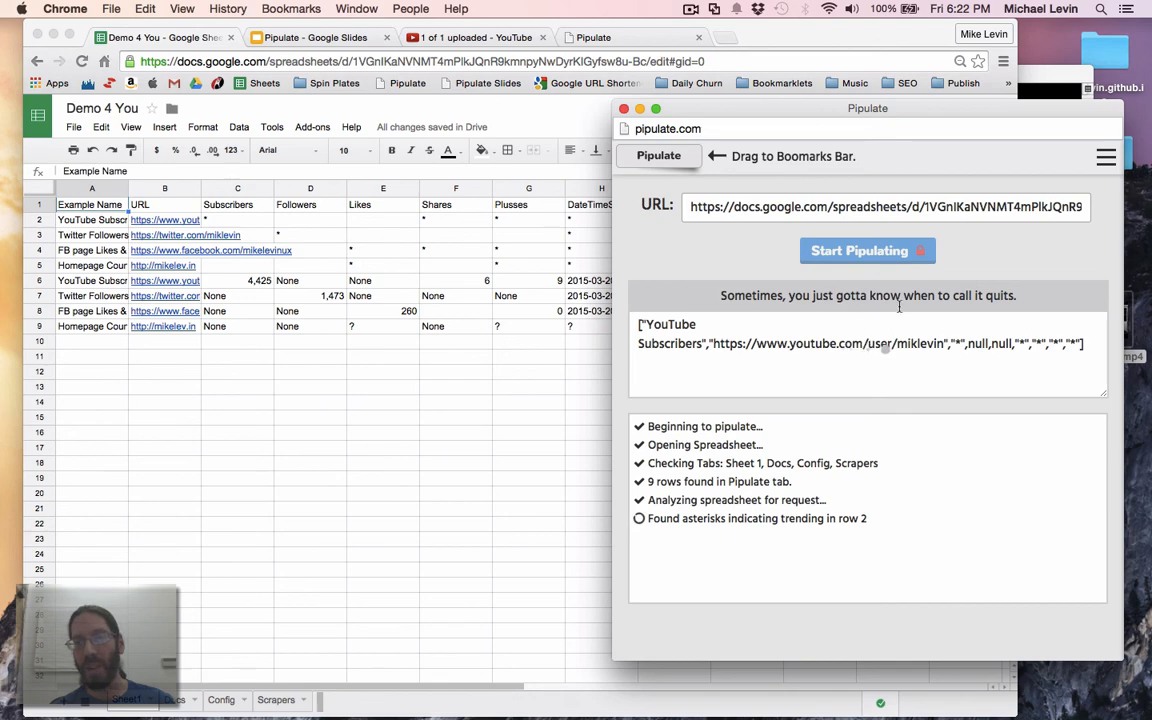
click(623, 109)
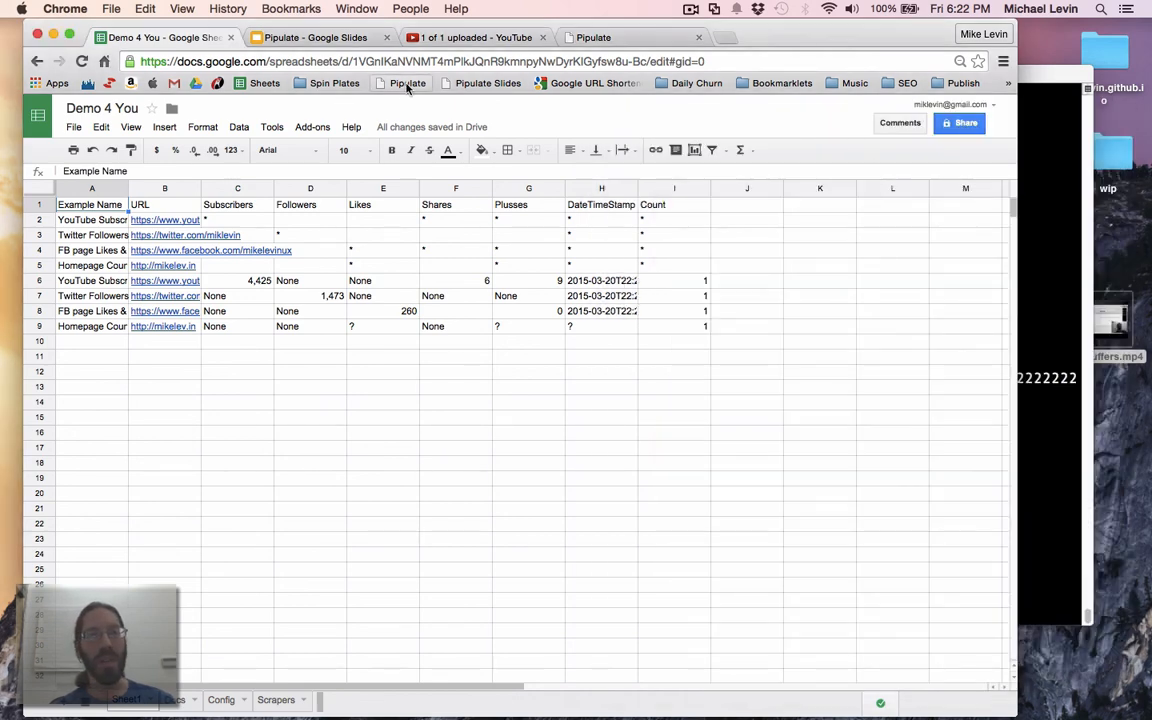
click(406, 84)
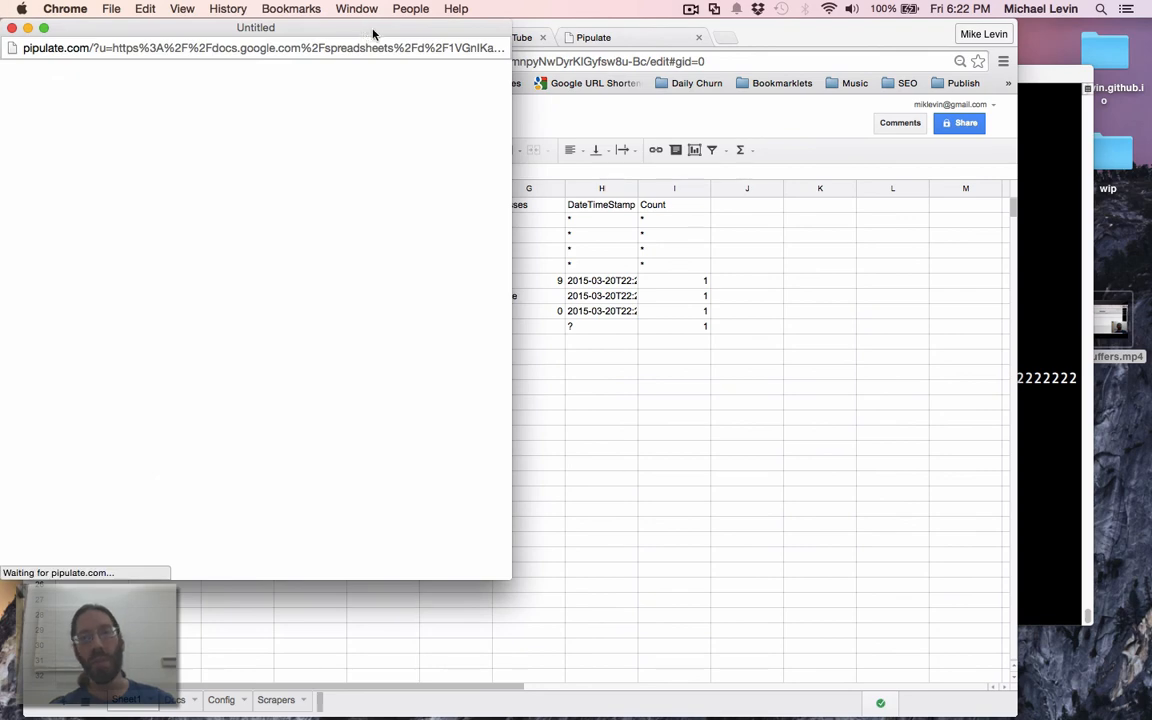
drag(378, 31, 935, 132)
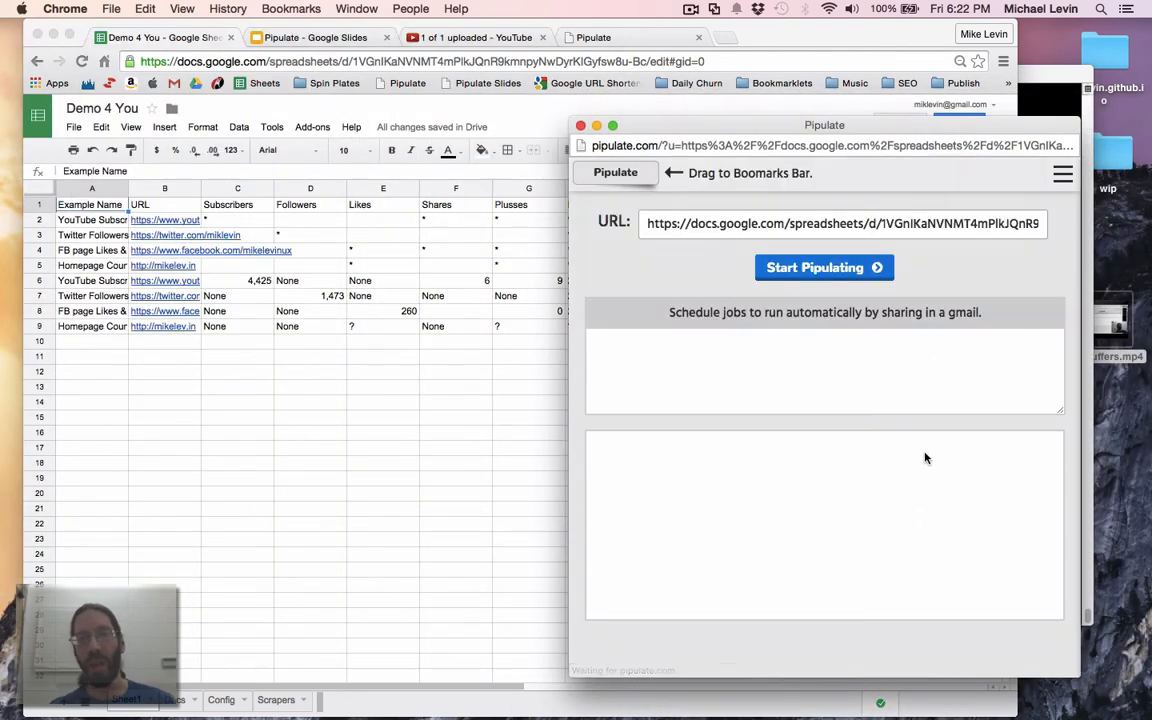
click(810, 266)
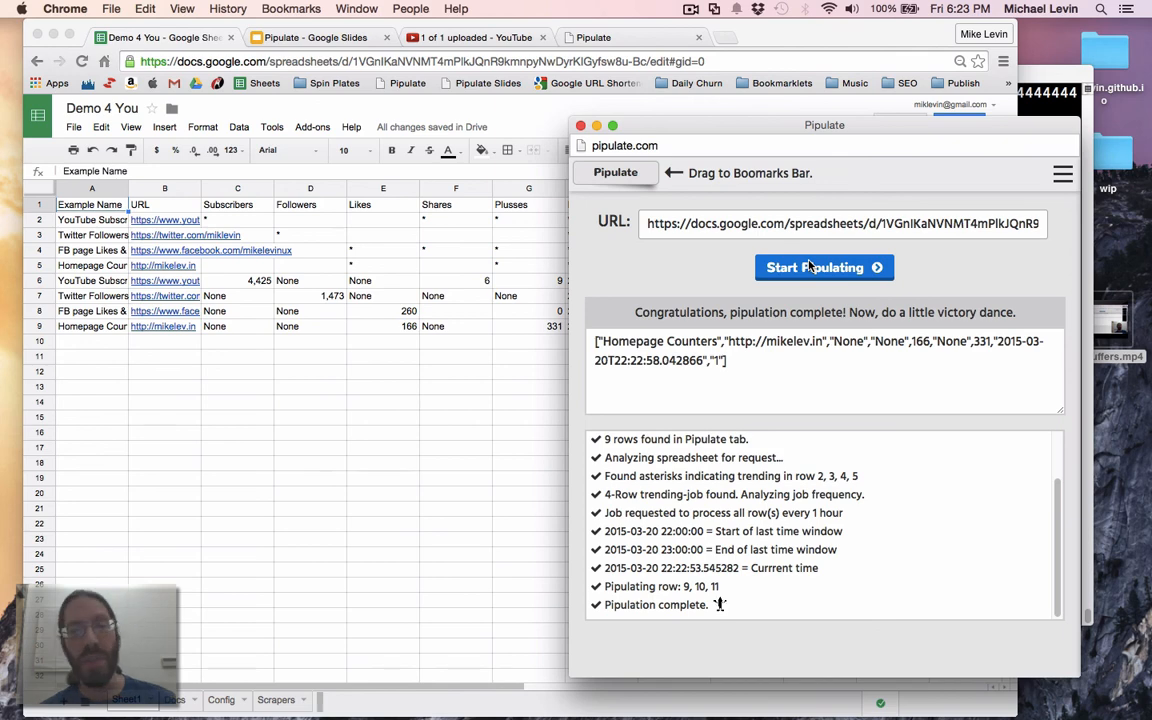
Step: Look at the spreadsheet's sharing settings and close them without adding anyone
click(475, 358)
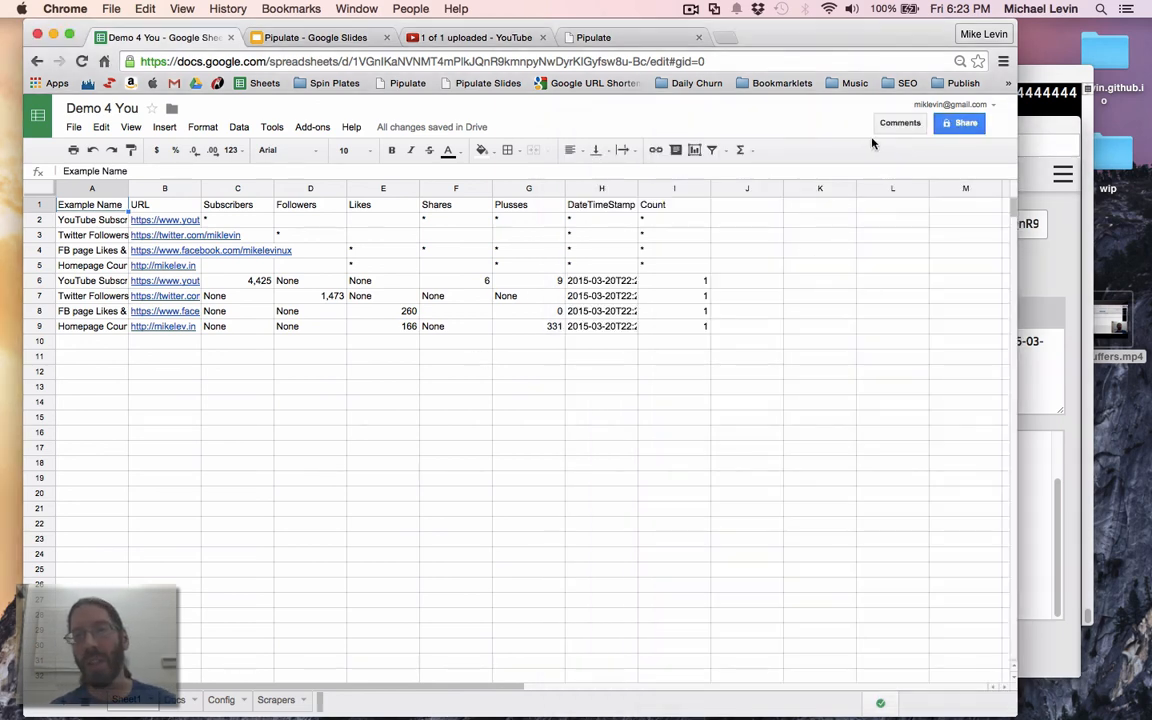
click(957, 124)
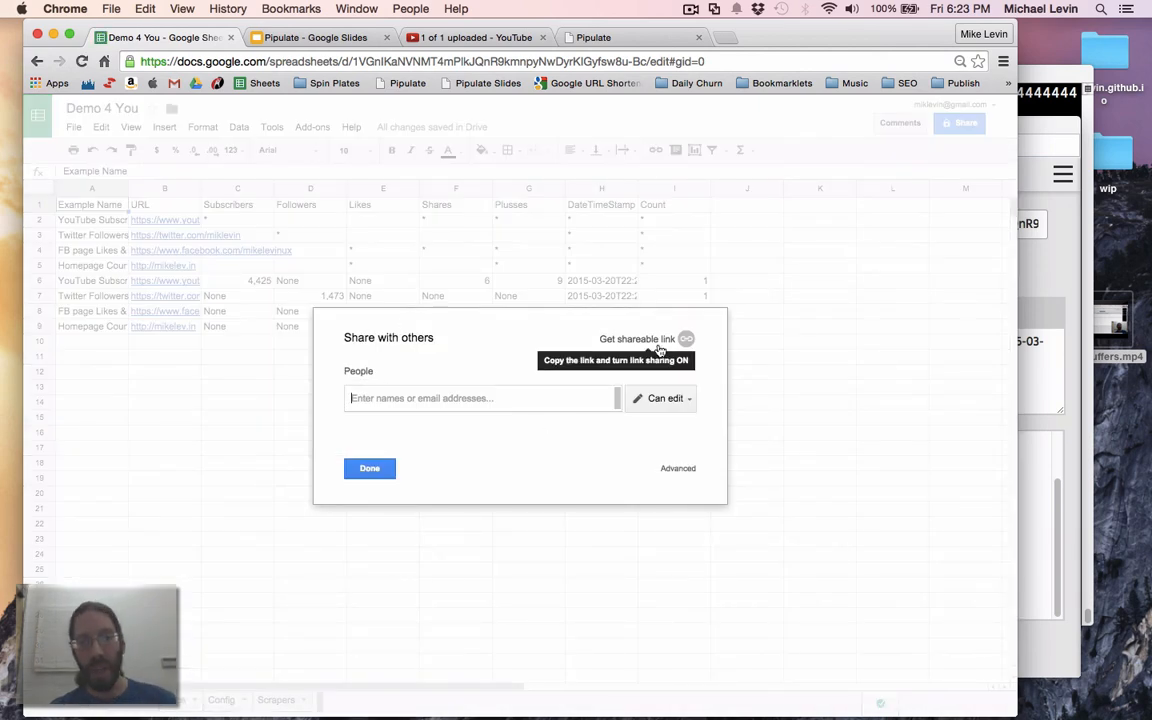
click(370, 468)
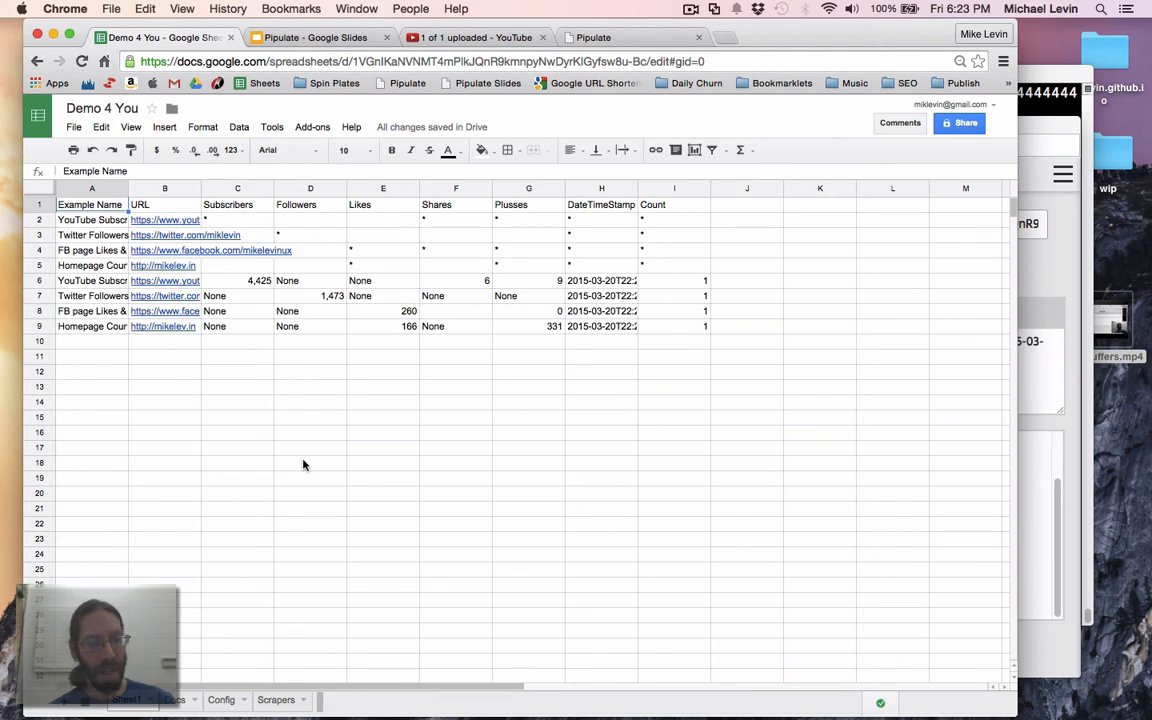
Step: Set the RunJobEvery value on the Config sheet to day and return to Sheet1
click(224, 700)
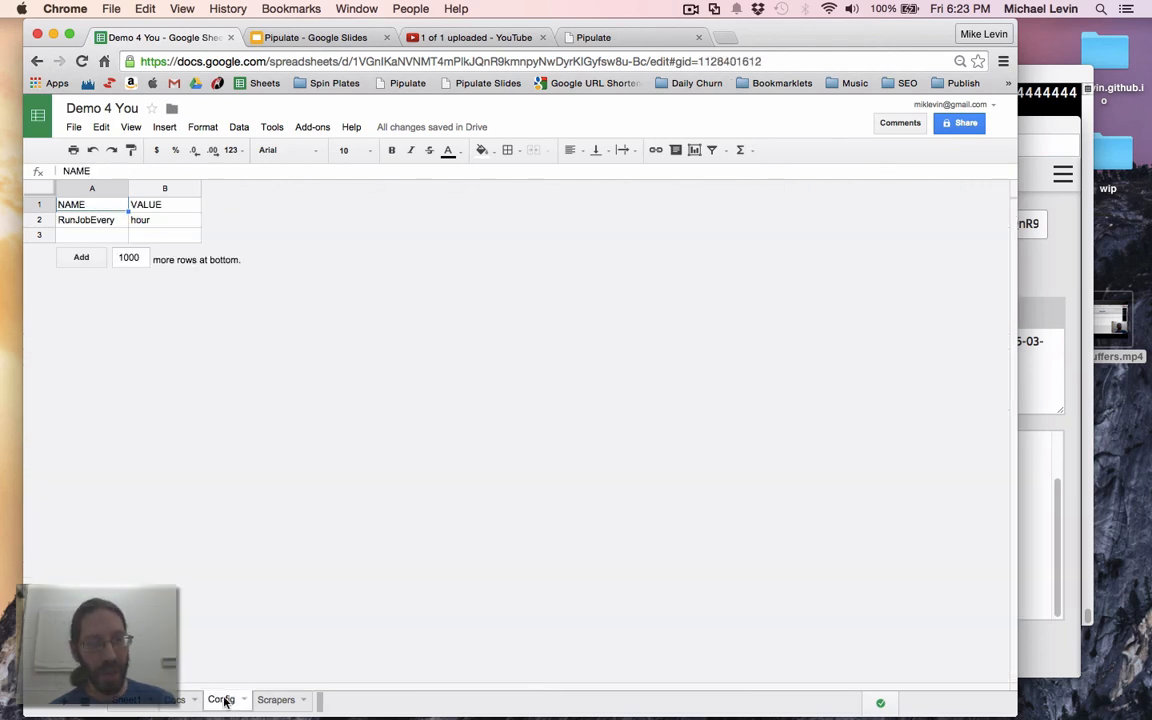
click(154, 221)
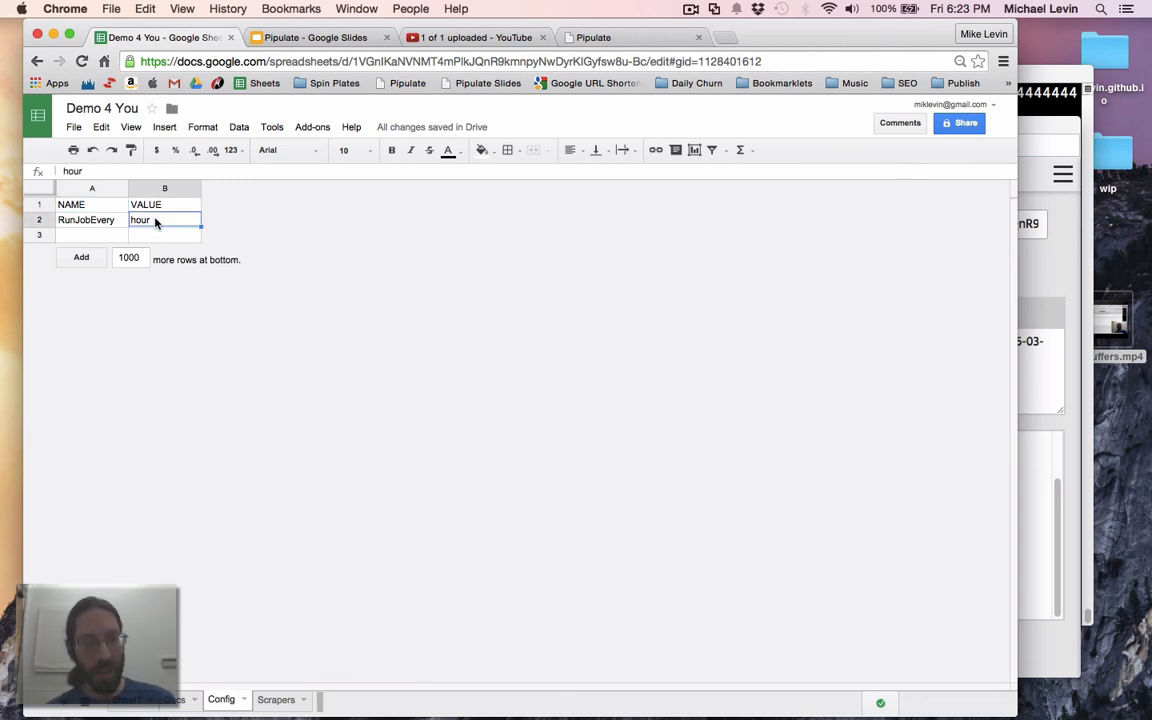
text(day)
key(Return)
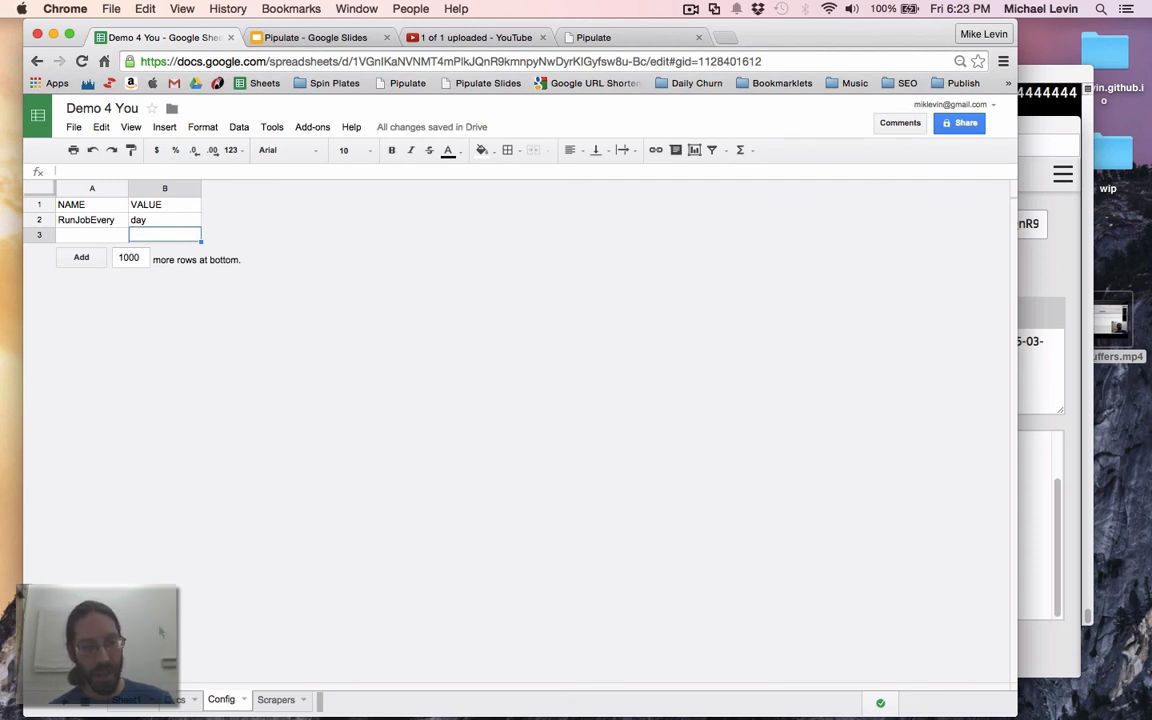
click(134, 706)
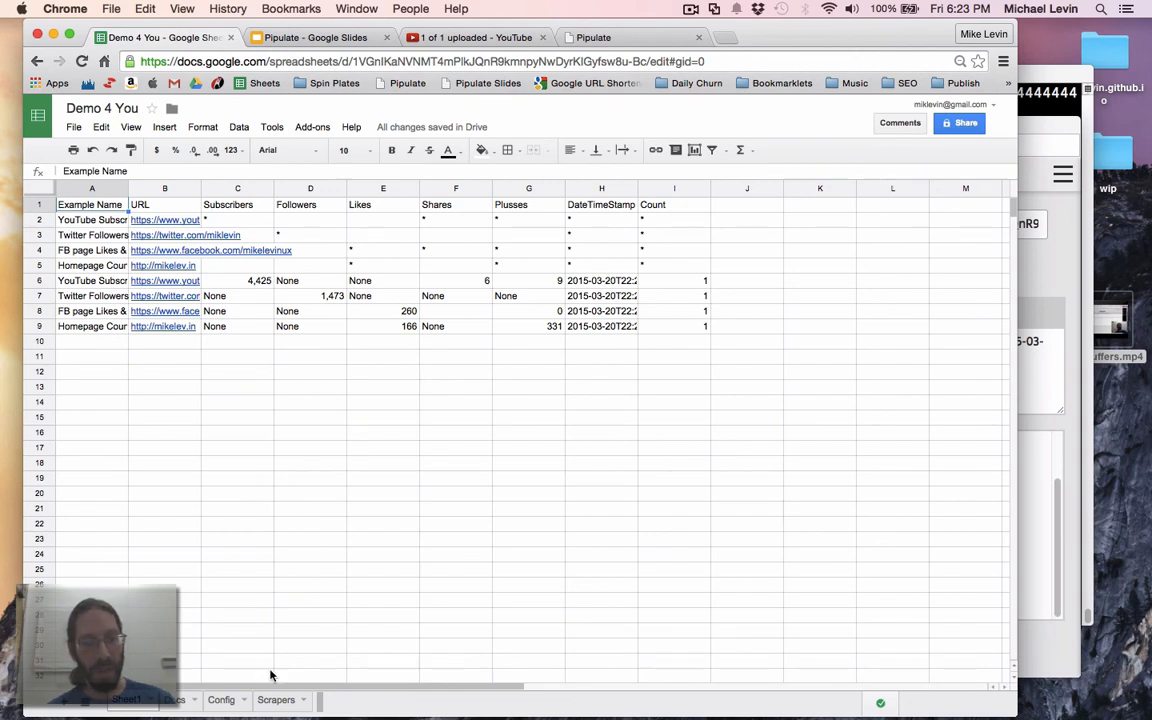
Step: Clear the RunJobEvery value on the Config sheet and go back to Sheet1
click(222, 700)
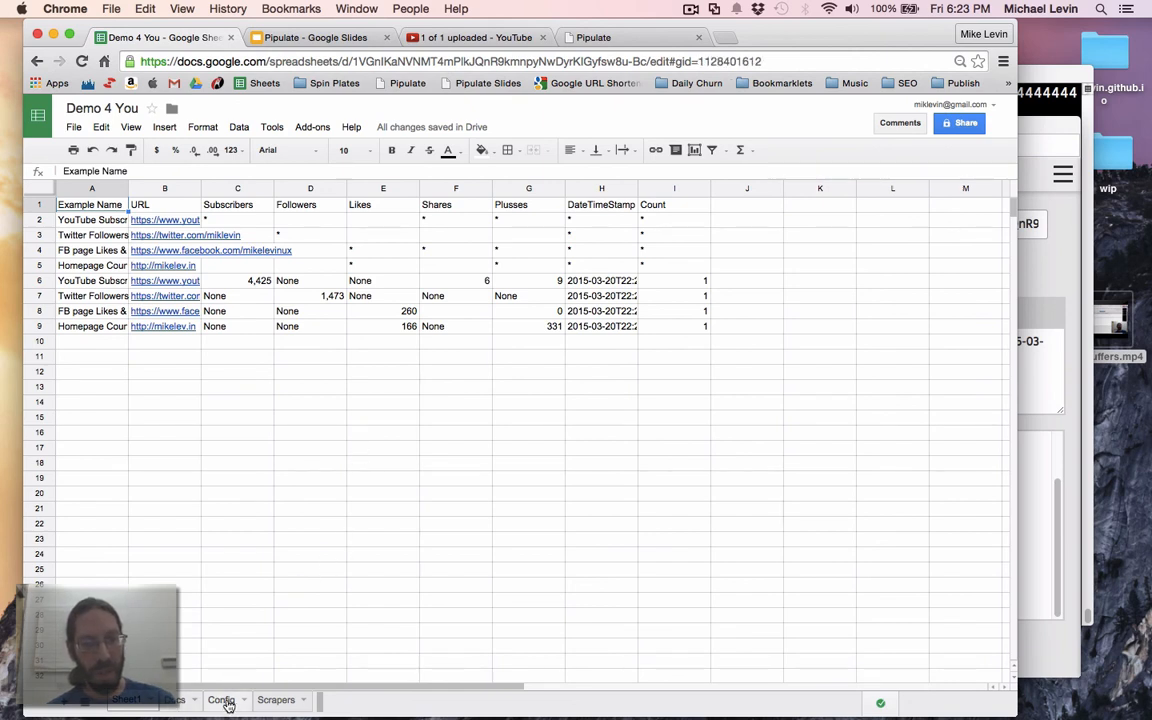
click(166, 222)
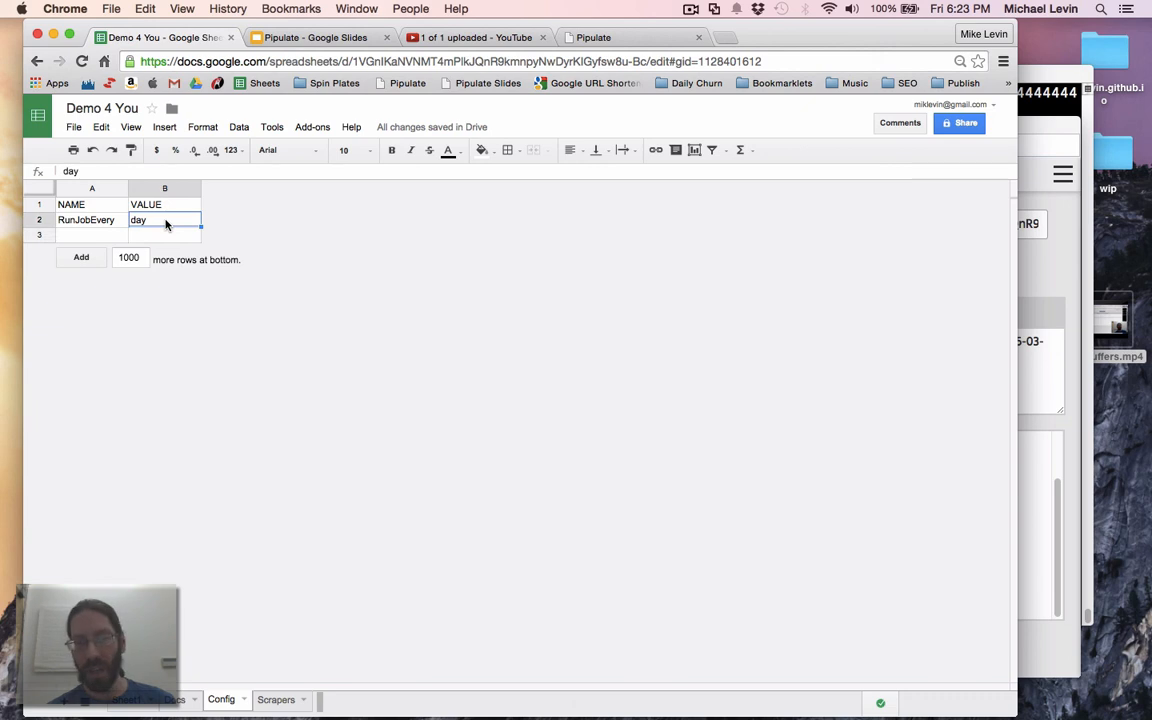
key(Delete)
key(Return)
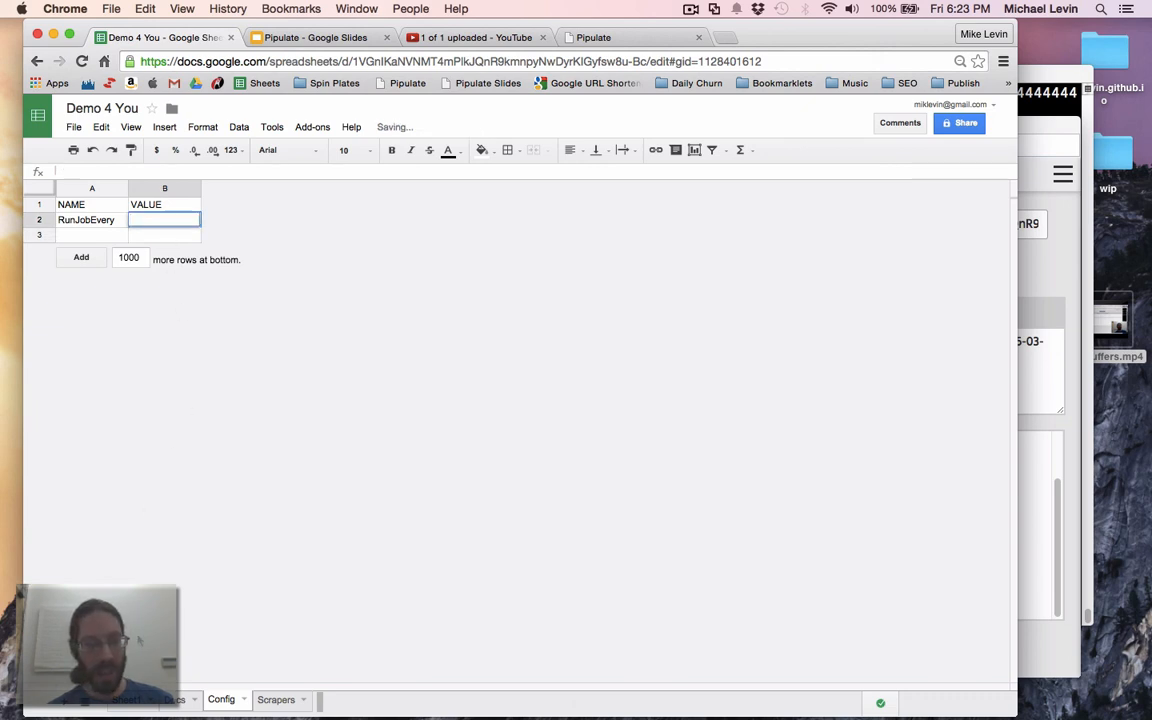
click(134, 699)
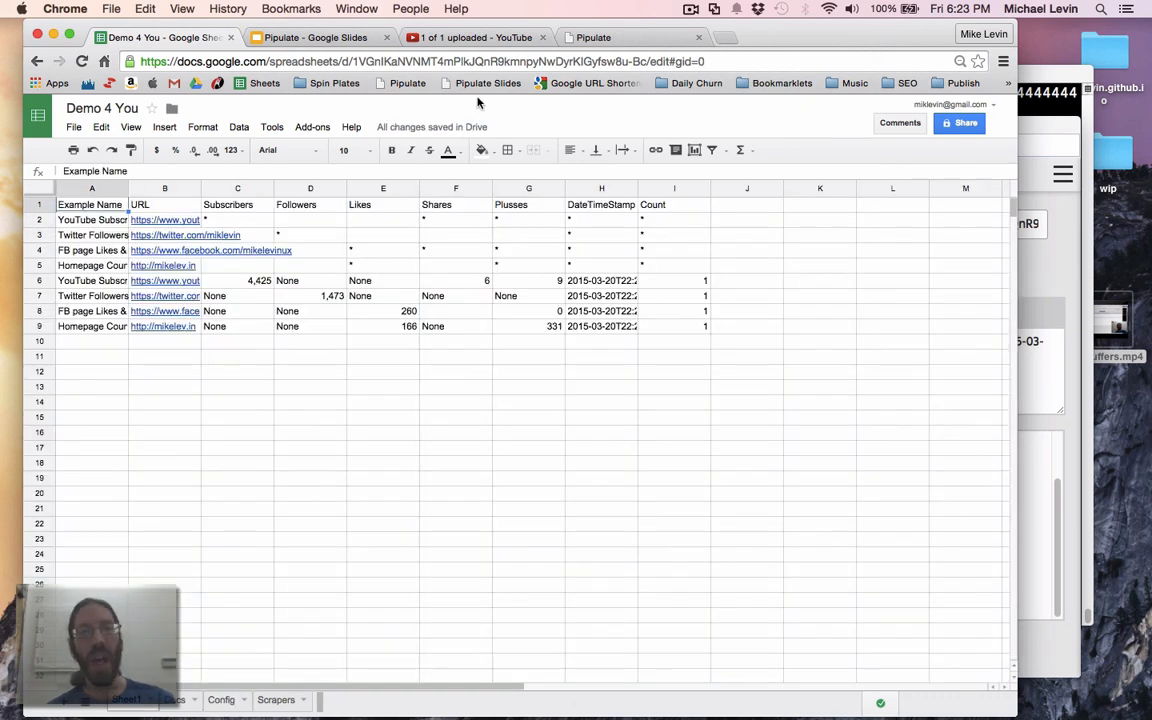
Step: Relaunch Pipulate from the bookmarks bar on Sheet1 and start another pipulation run
click(385, 83)
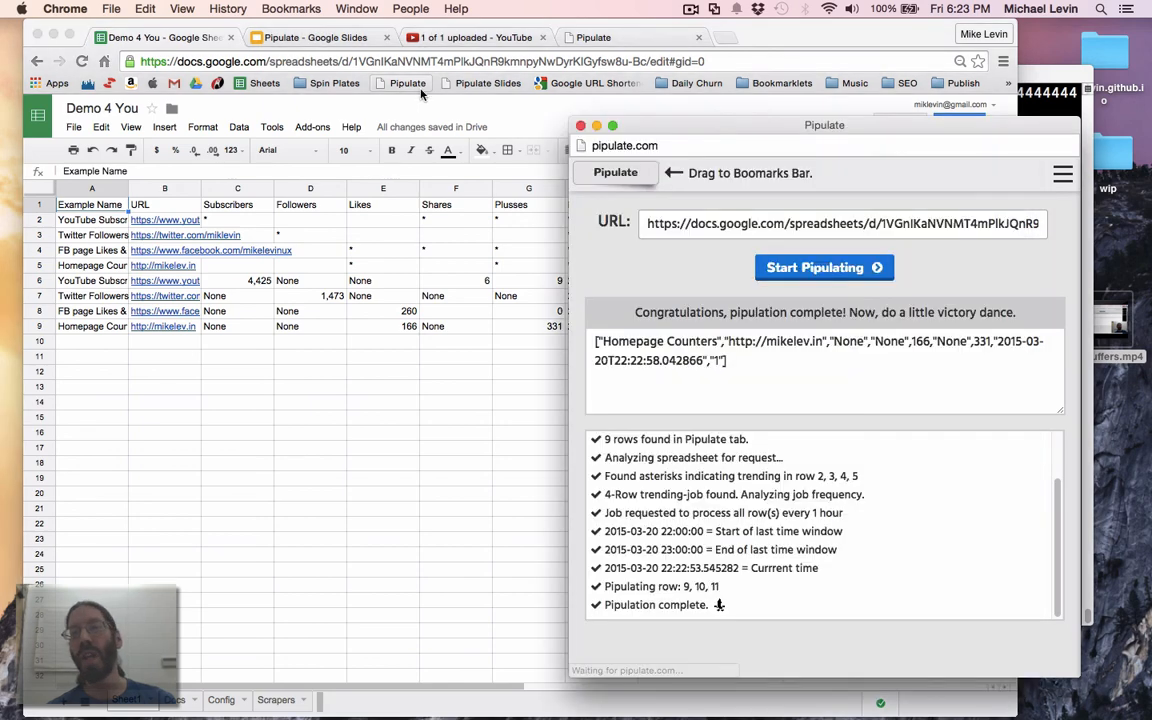
click(843, 266)
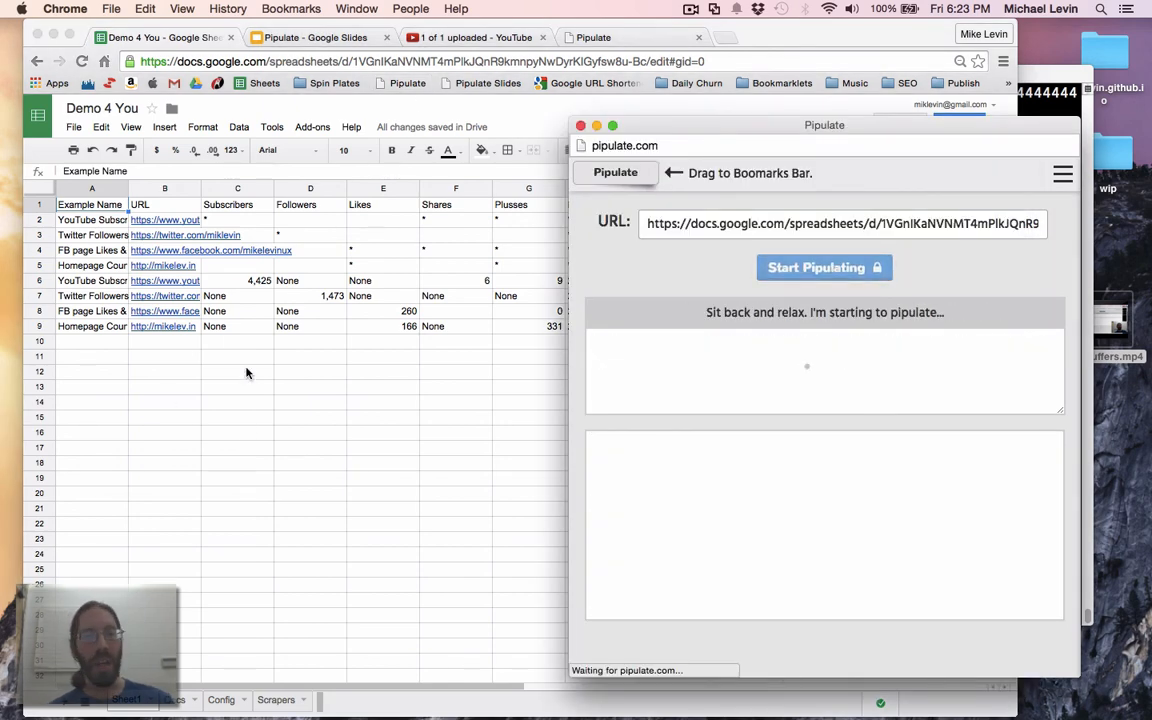
Step: Select the asterisk trending rows 2 through 5 on Sheet1, and bring the Pipulate progress window back to the front
click(40, 222)
click(40, 221)
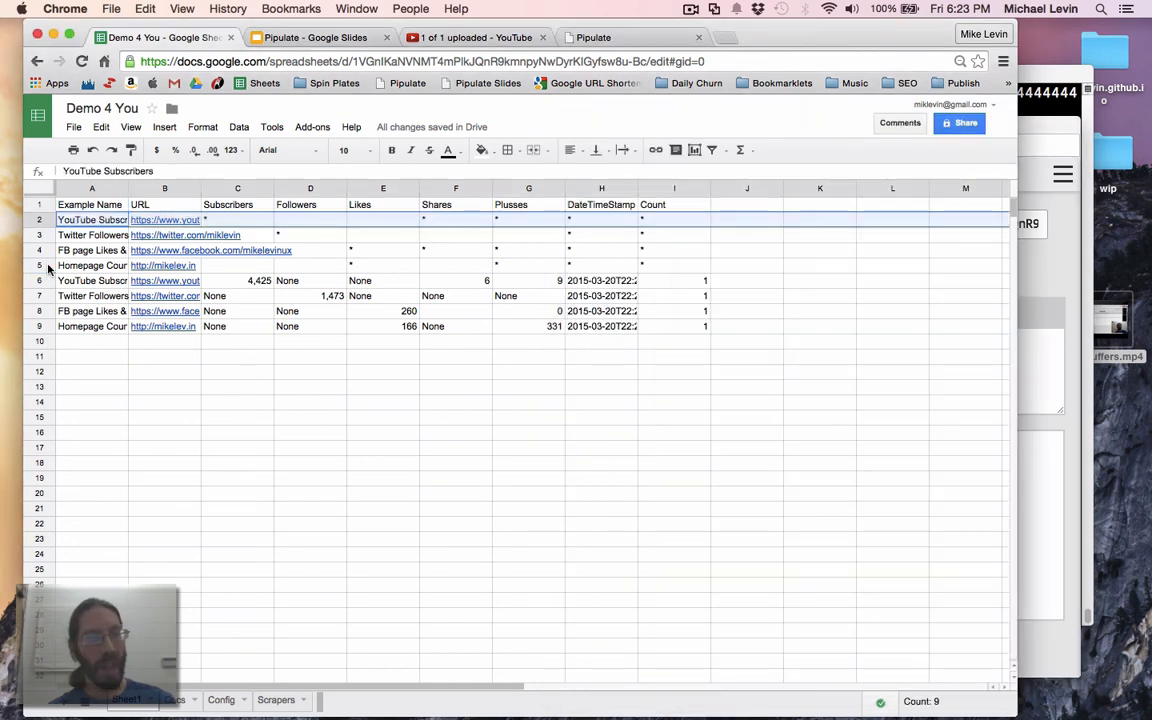
shift+click(43, 265)
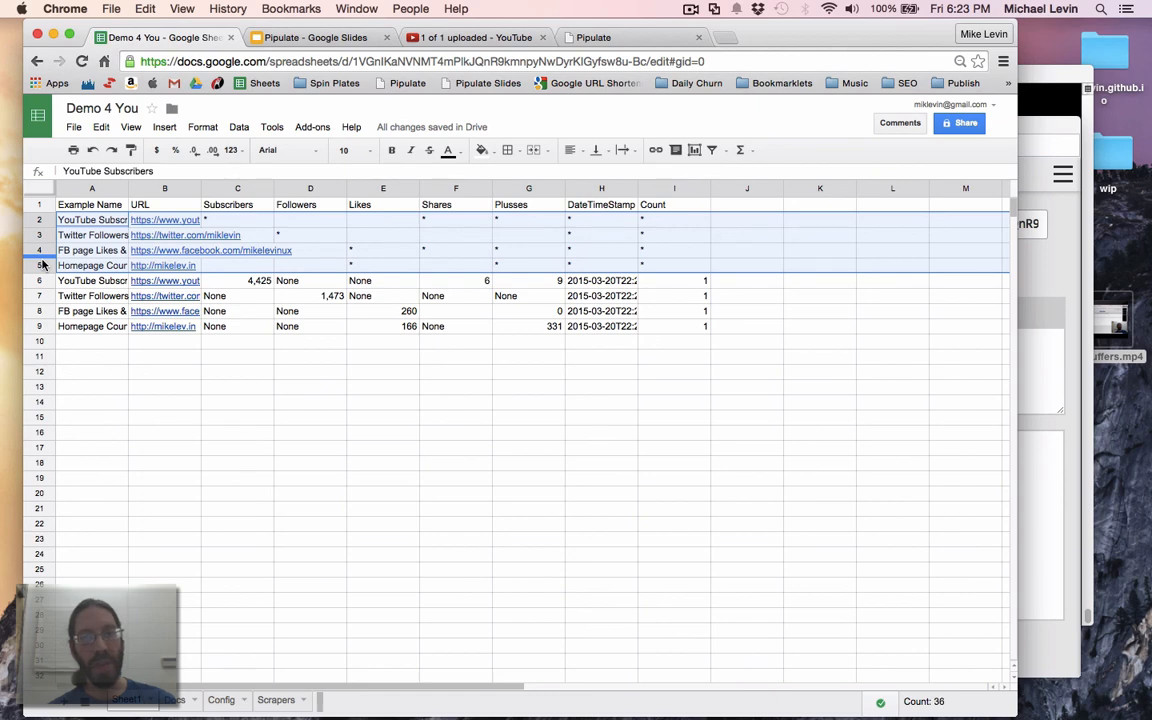
click(1049, 285)
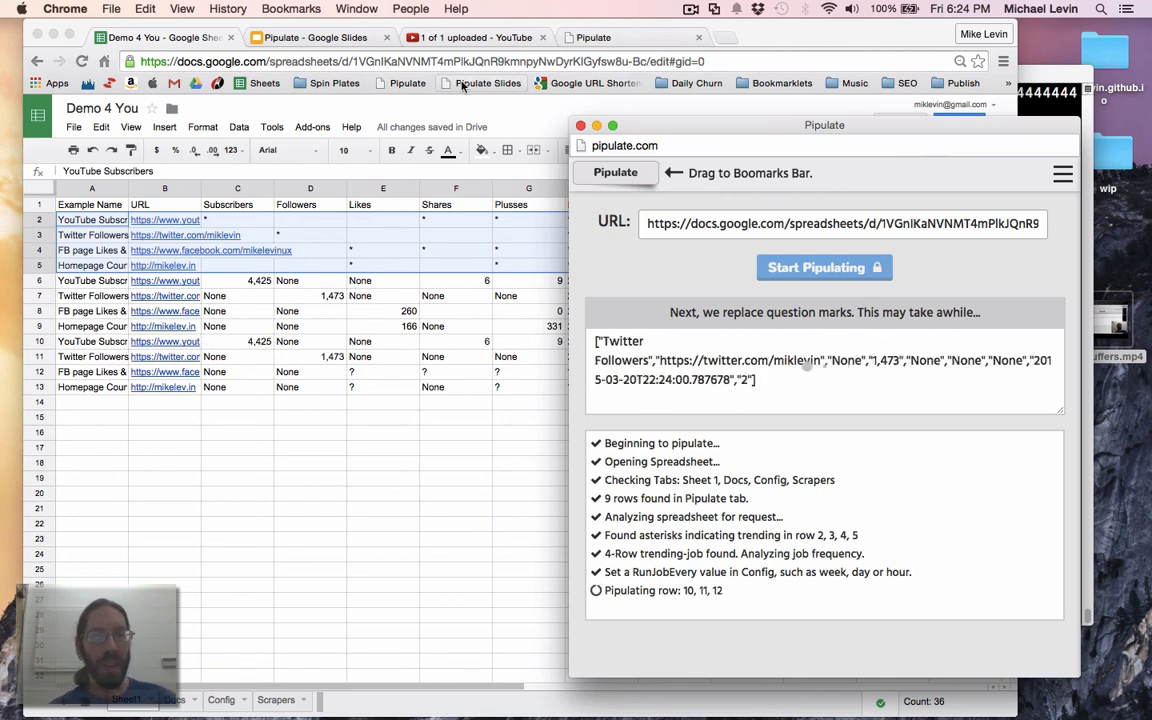
Step: Go to the Google Sheets file list and open the Reach 5000 YouTube Subscribers spreadsheet
click(44, 117)
click(40, 116)
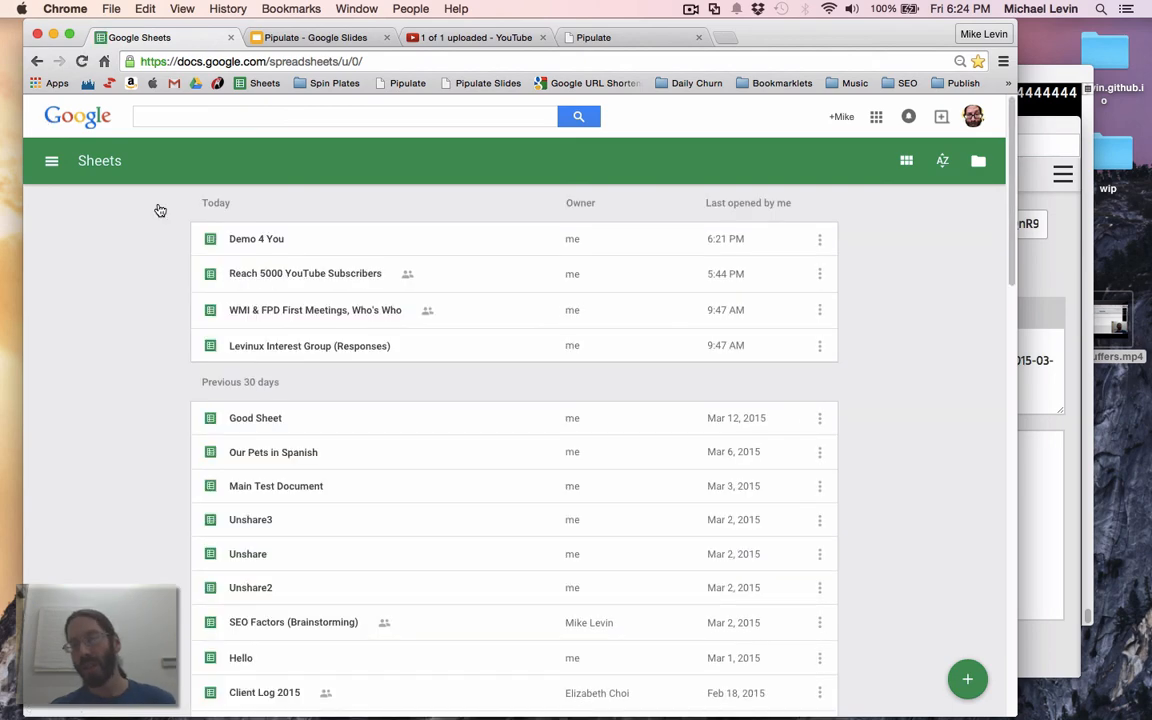
click(296, 275)
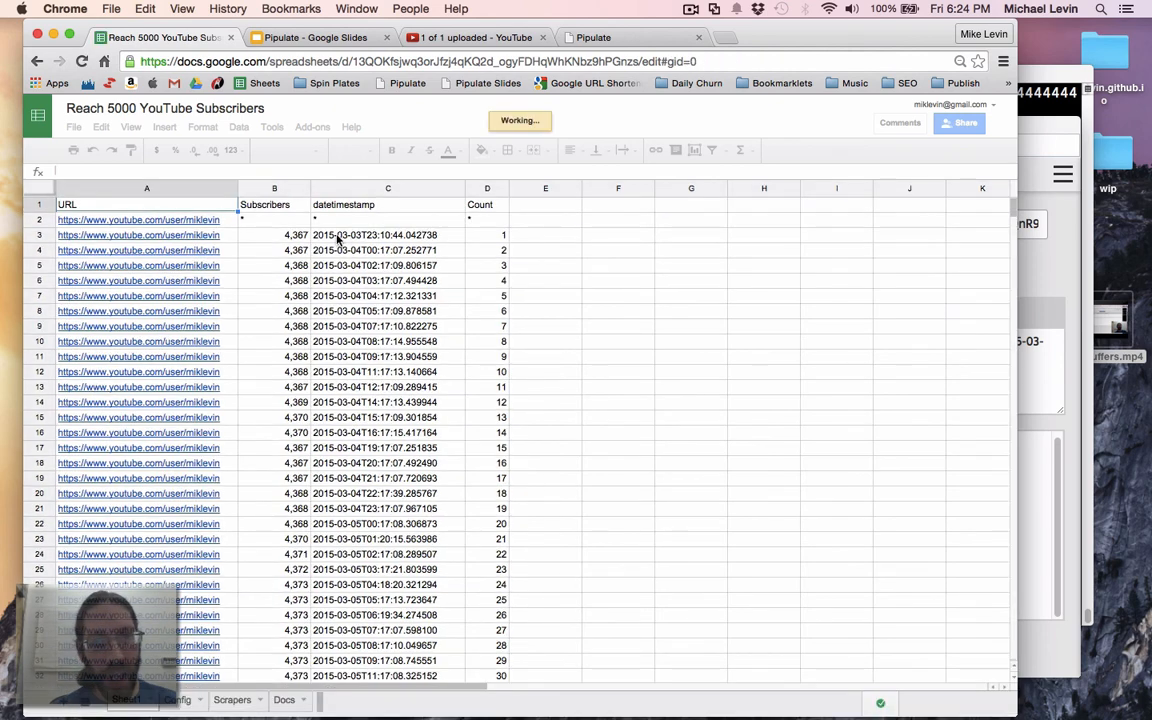
Step: Examine the logged subscriber counts from the first timestamp in row 3 down to the latest entry in row 387
click(355, 238)
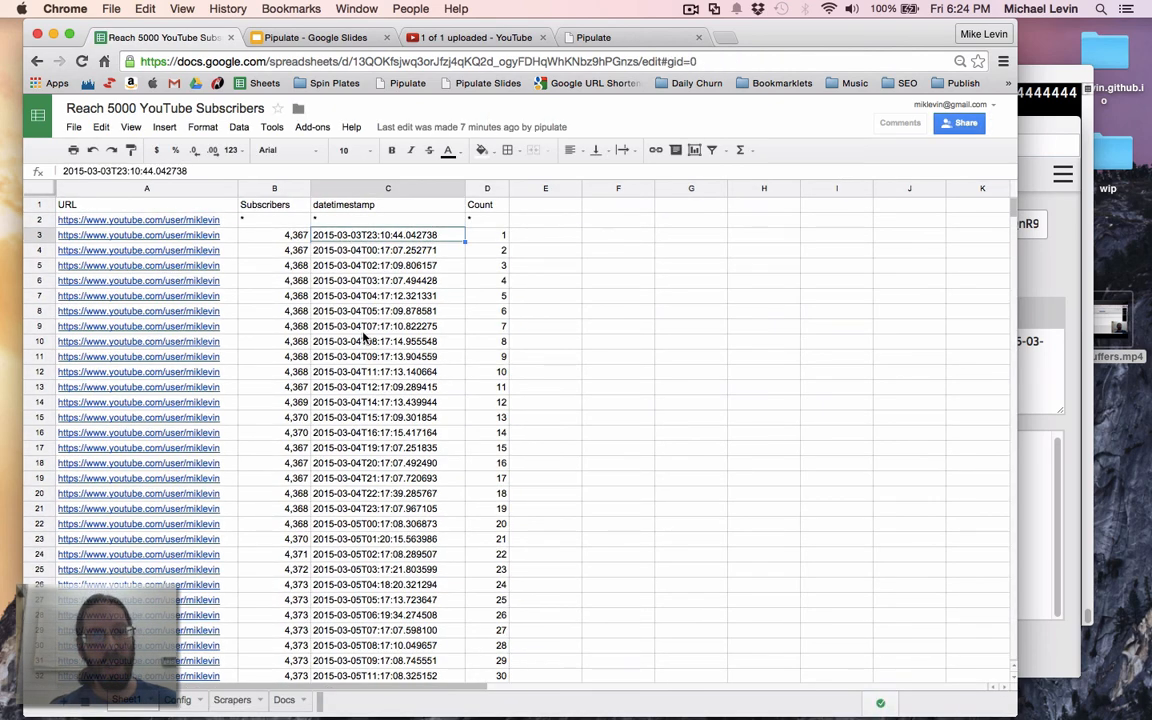
scroll(352, 330, down, 10)
scroll(352, 330, up, 10)
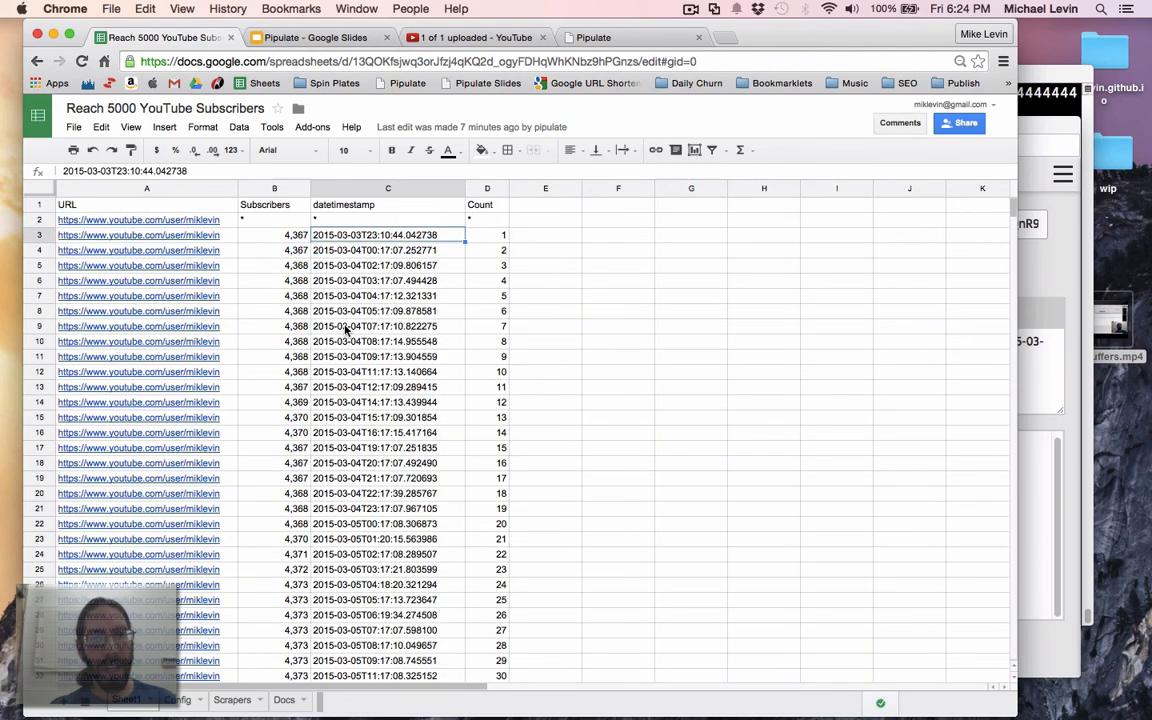
scroll(290, 258, down, 20)
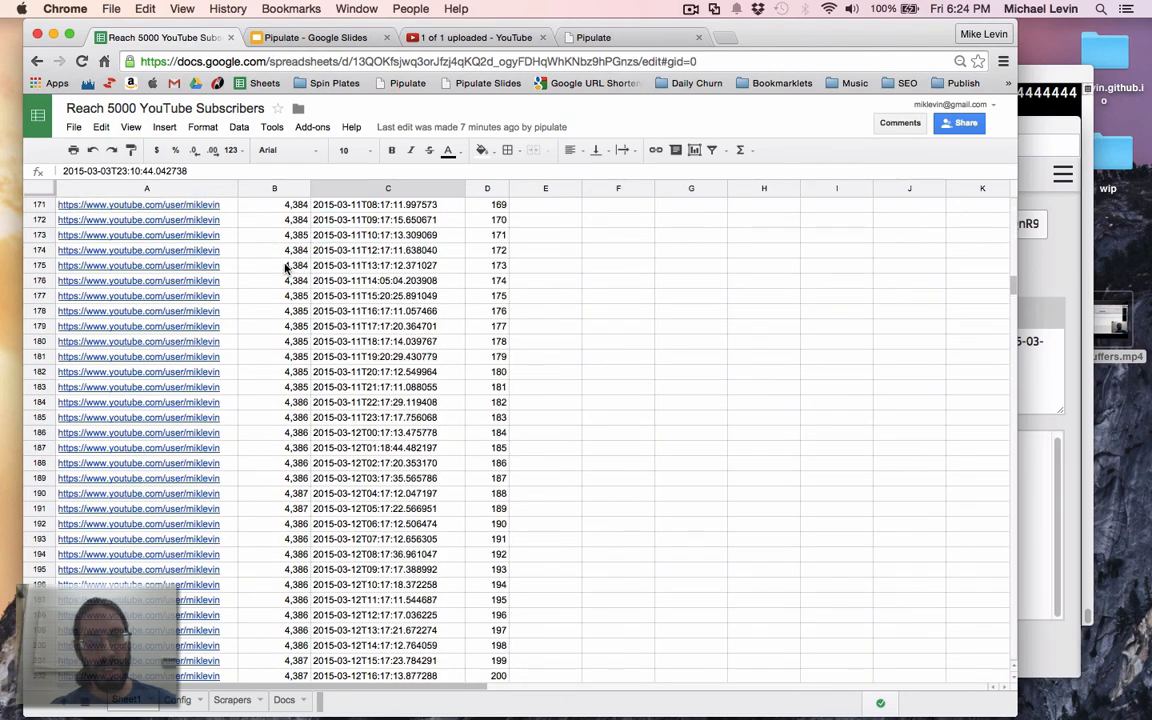
scroll(285, 267, down, 15)
scroll(285, 267, up, 10)
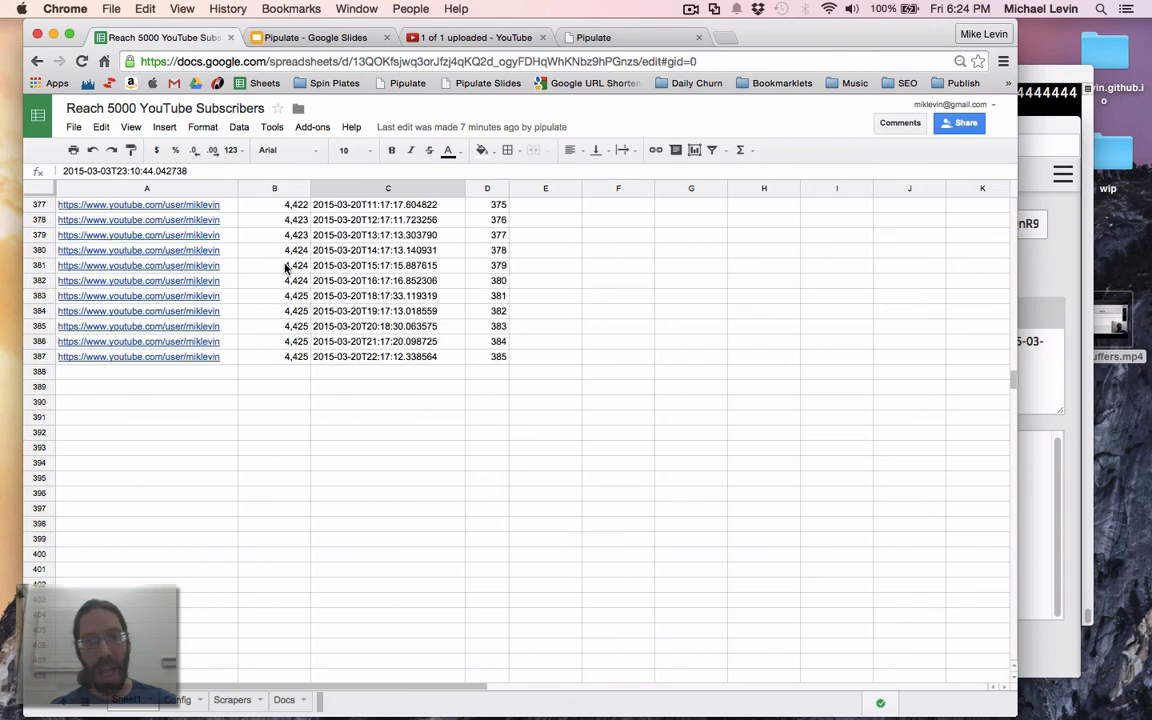
scroll(285, 267, up, 4)
scroll(285, 267, down, 2)
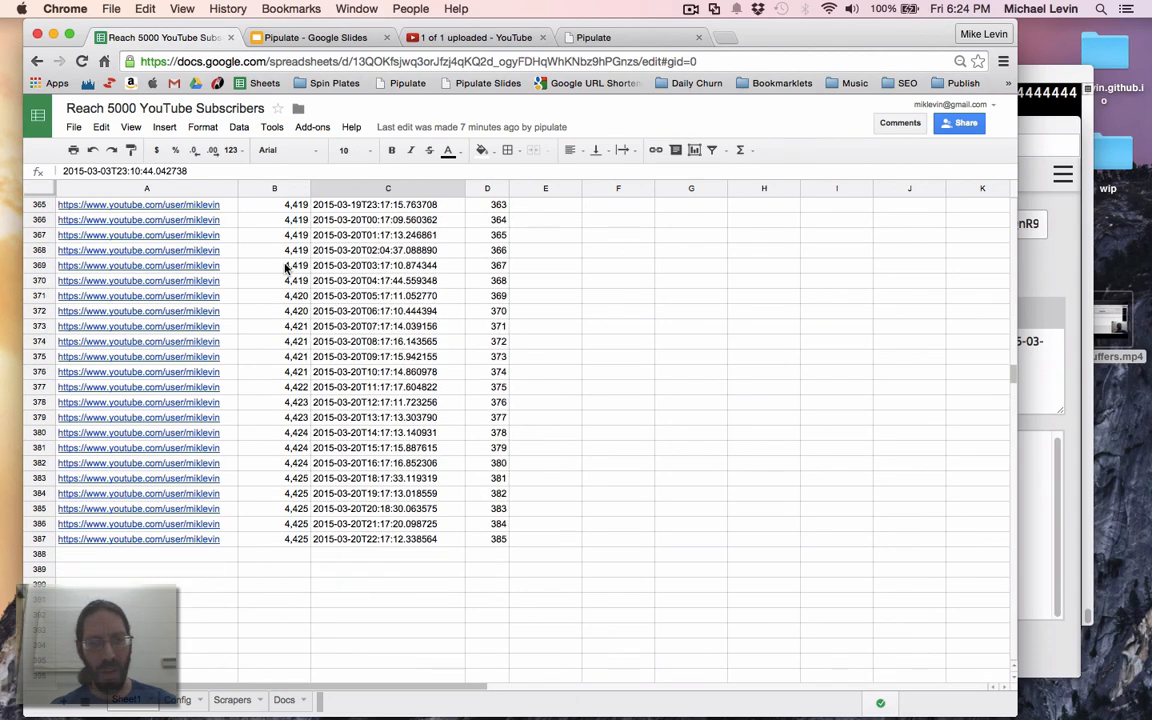
scroll(333, 470, down, 5)
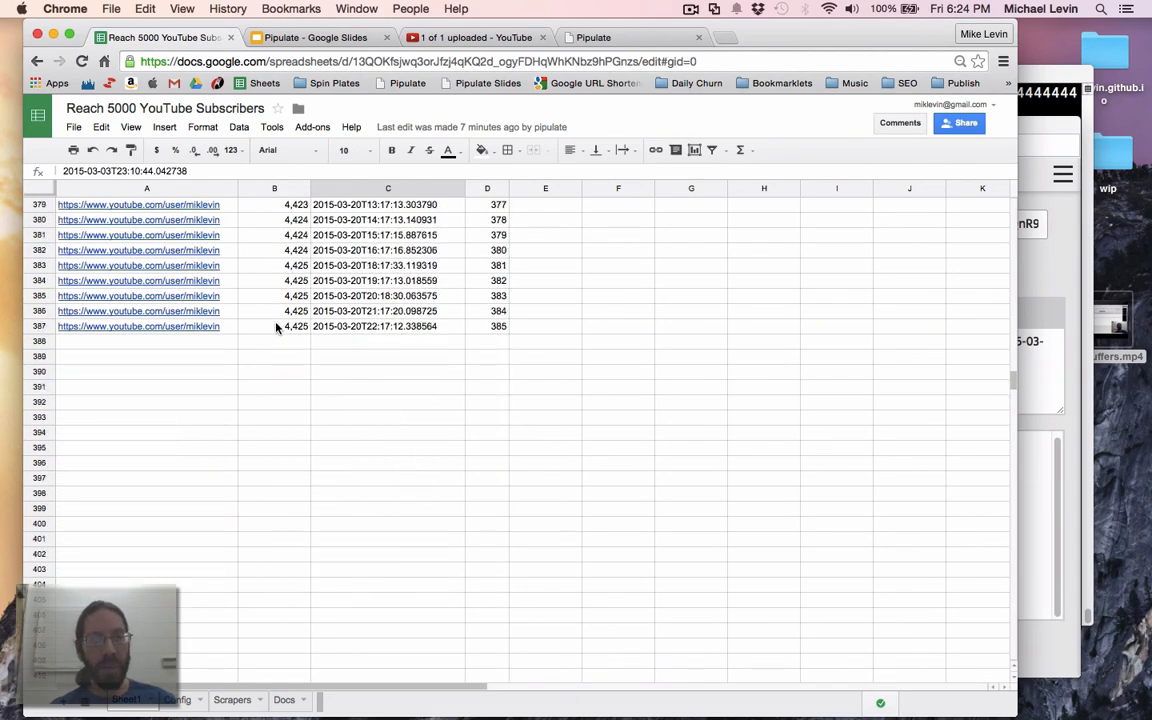
click(277, 327)
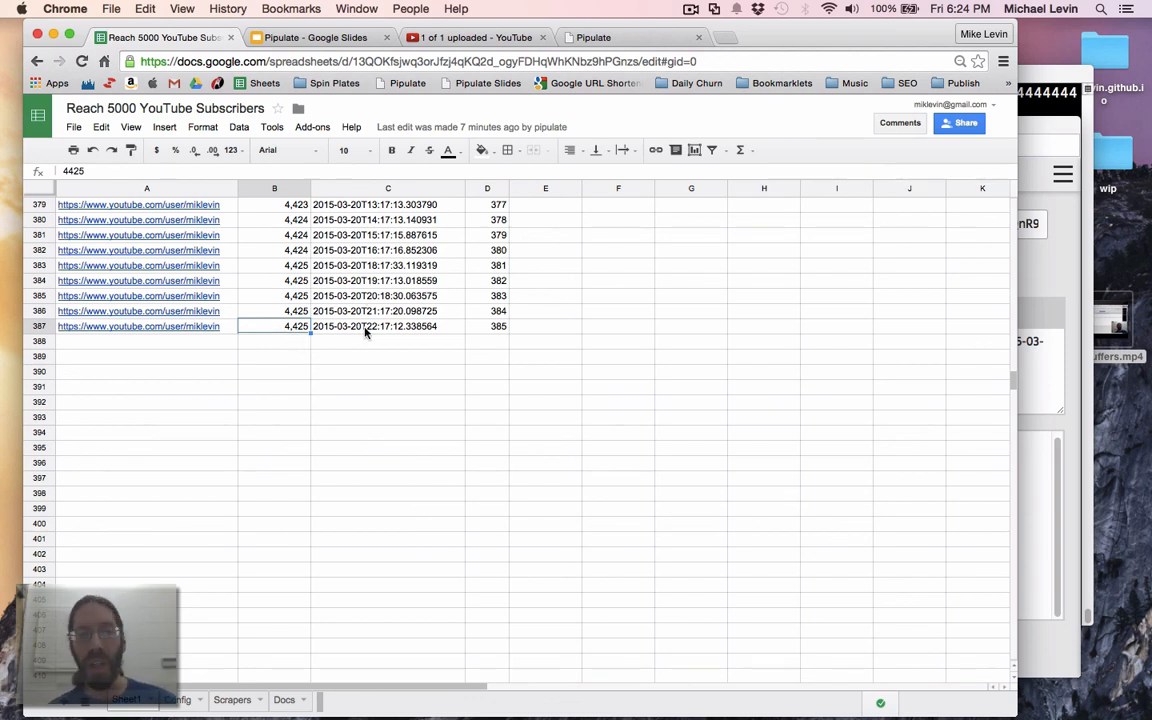
Step: Review the subscriber log again from its earliest rows to its last entries to compare the growth over time
scroll(365, 333, up, 20)
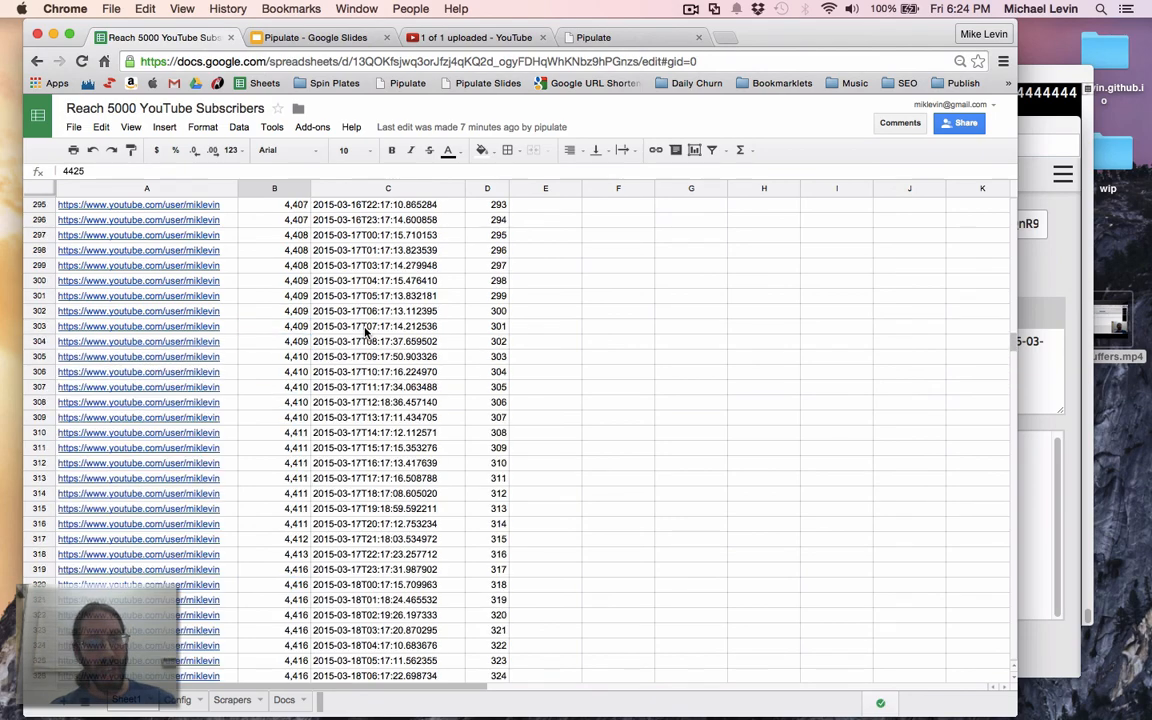
scroll(363, 354, up, 20)
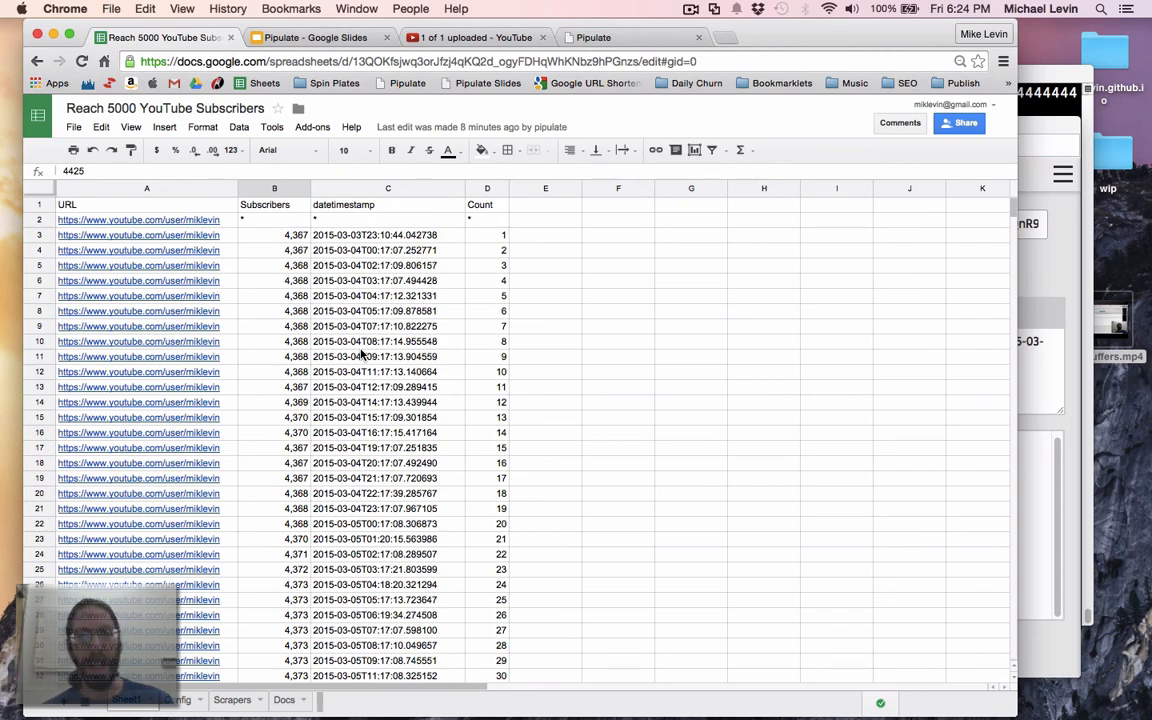
scroll(469, 509, down, 20)
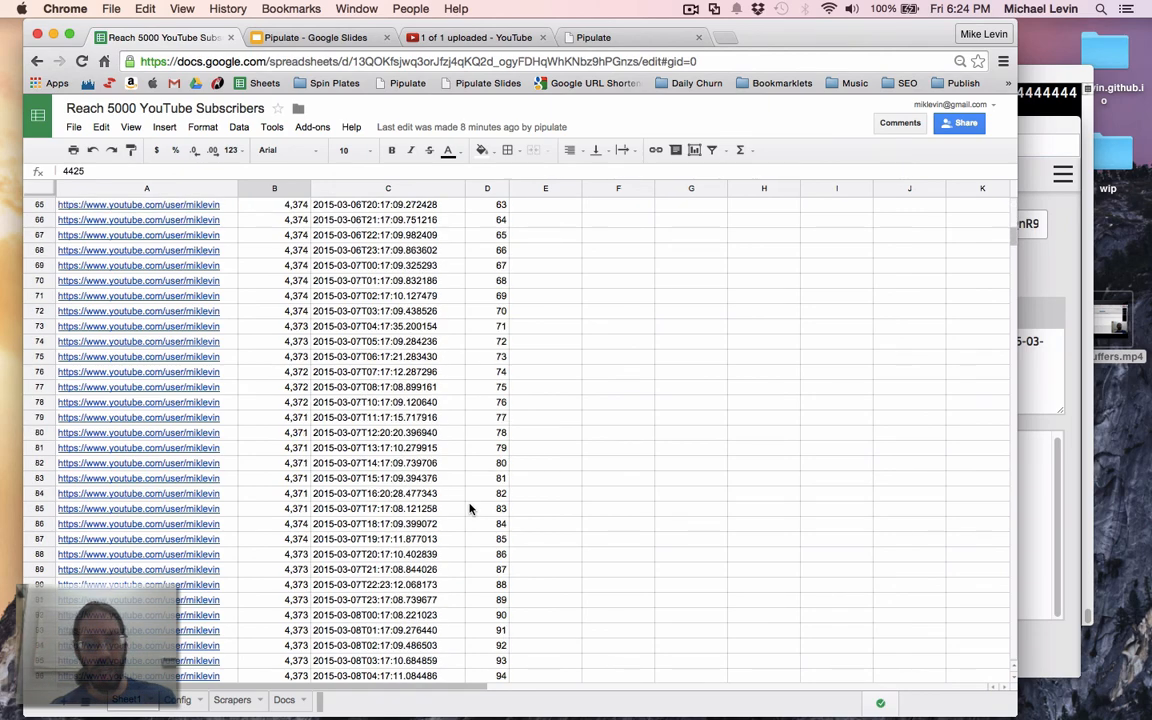
scroll(469, 509, down, 20)
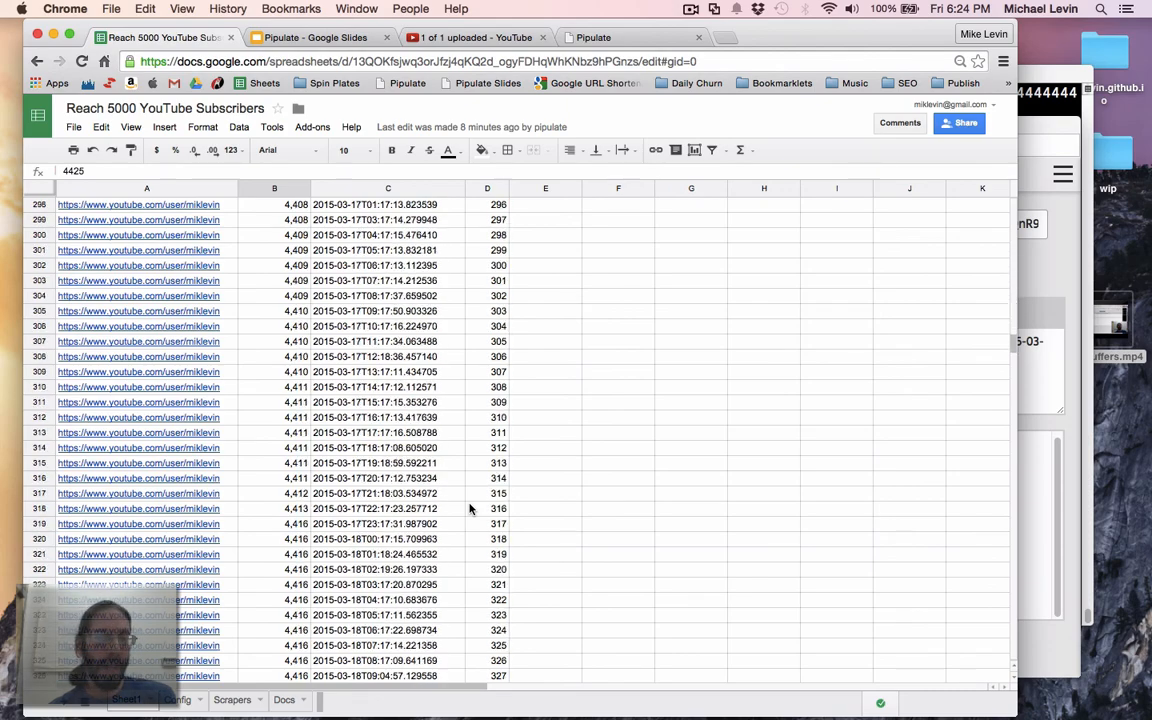
scroll(469, 509, down, 17)
scroll(469, 509, up, 8)
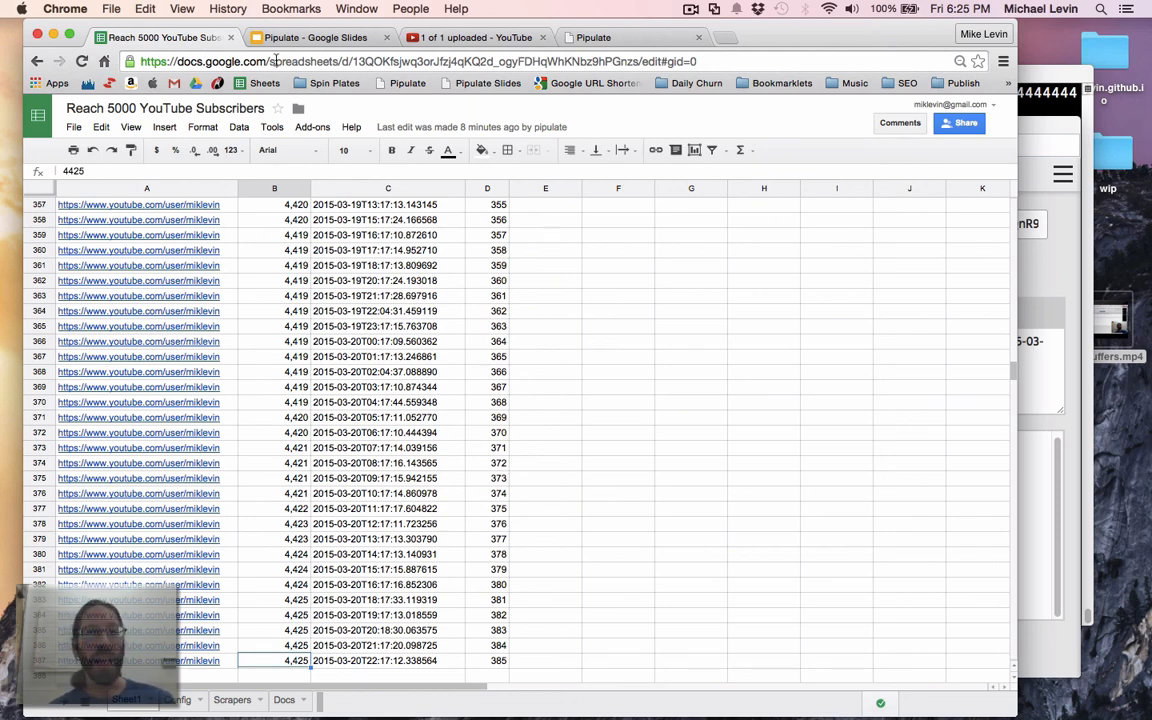
Step: Switch to the Pipulate slide presentation and show slide 24, Others Will Understand
click(300, 37)
scroll(127, 407, up, 4)
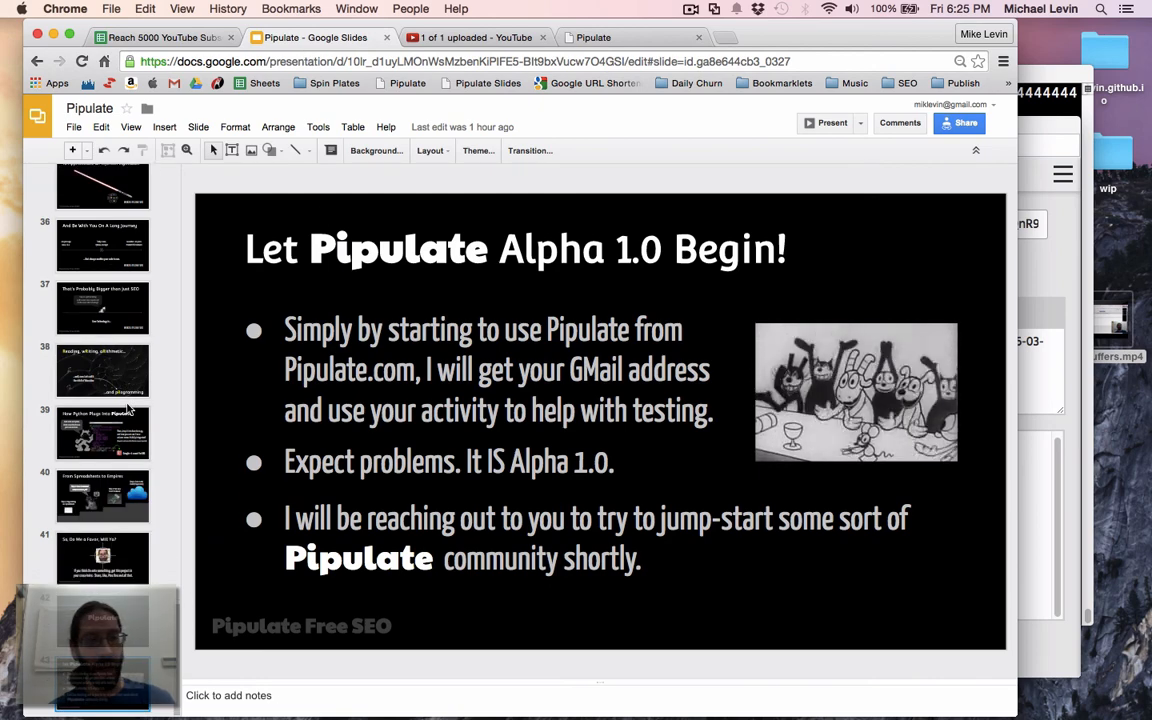
scroll(127, 407, up, 10)
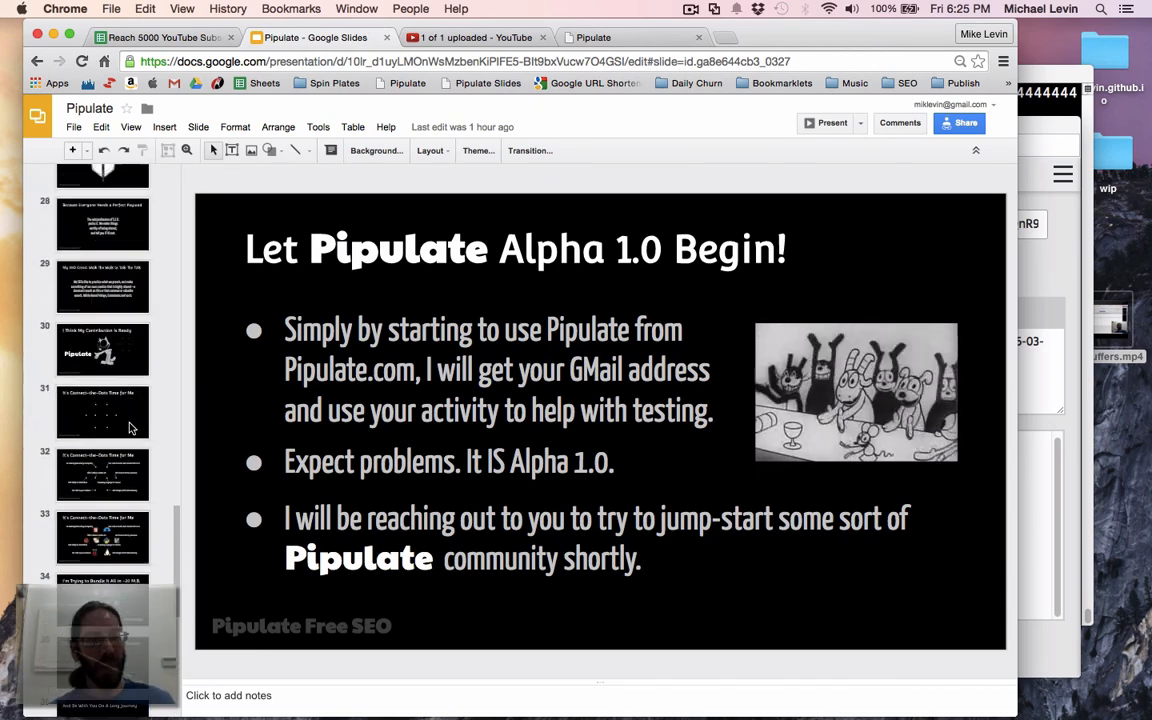
click(113, 380)
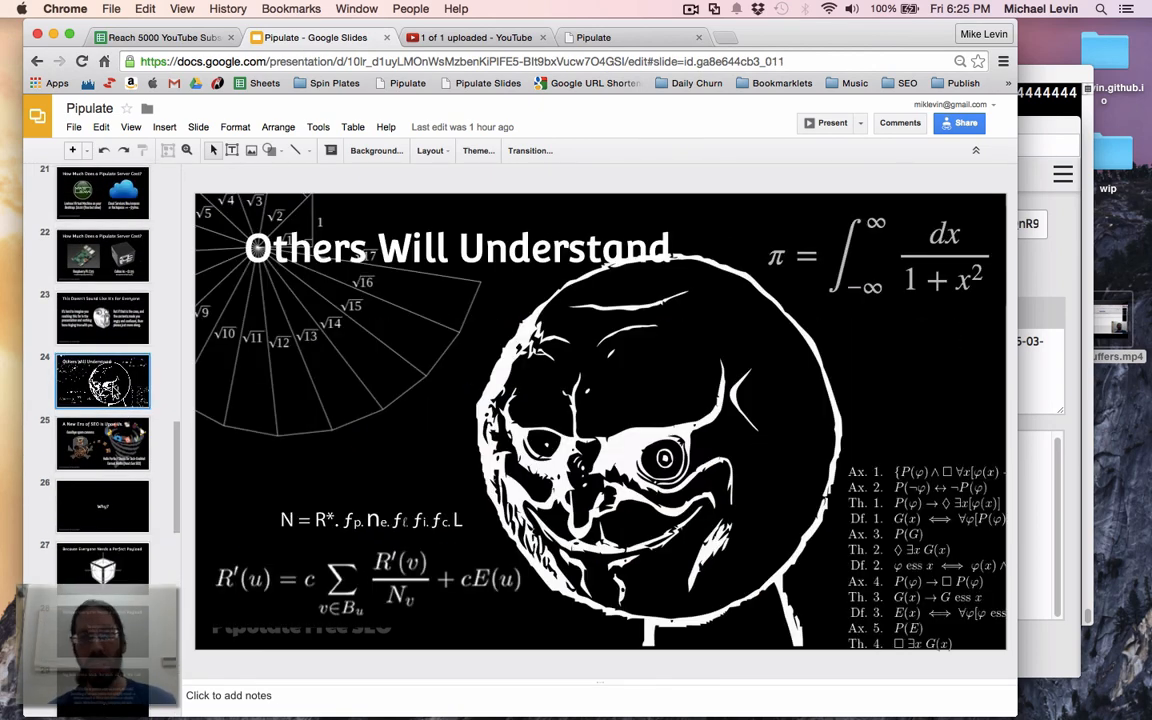